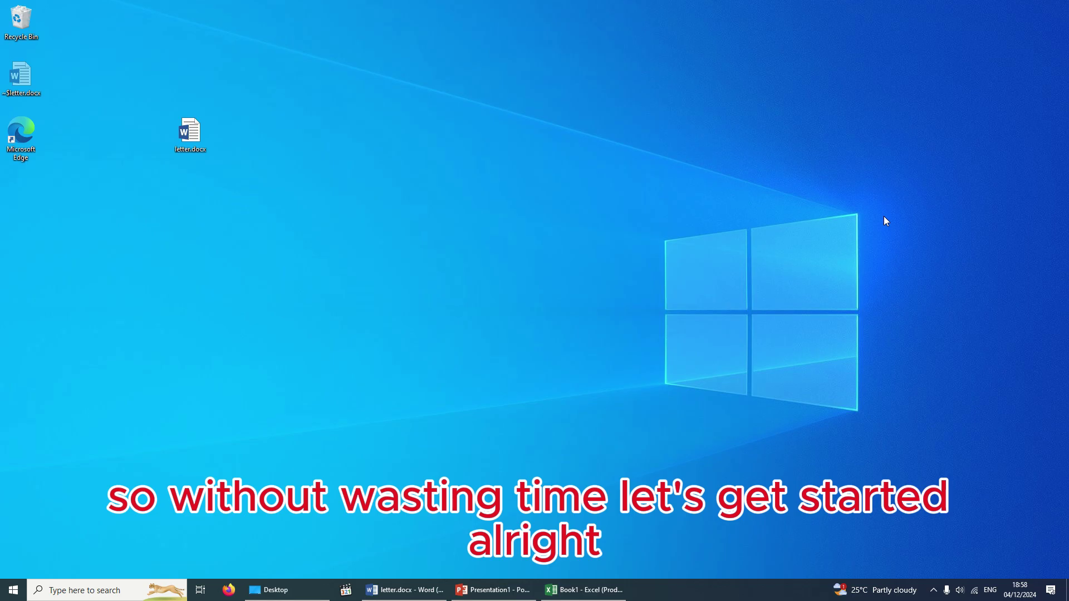
Switch to the application letter in Word and delete "Sir" from the salutation line, keeping "Dear" and the comma.
click(493, 590)
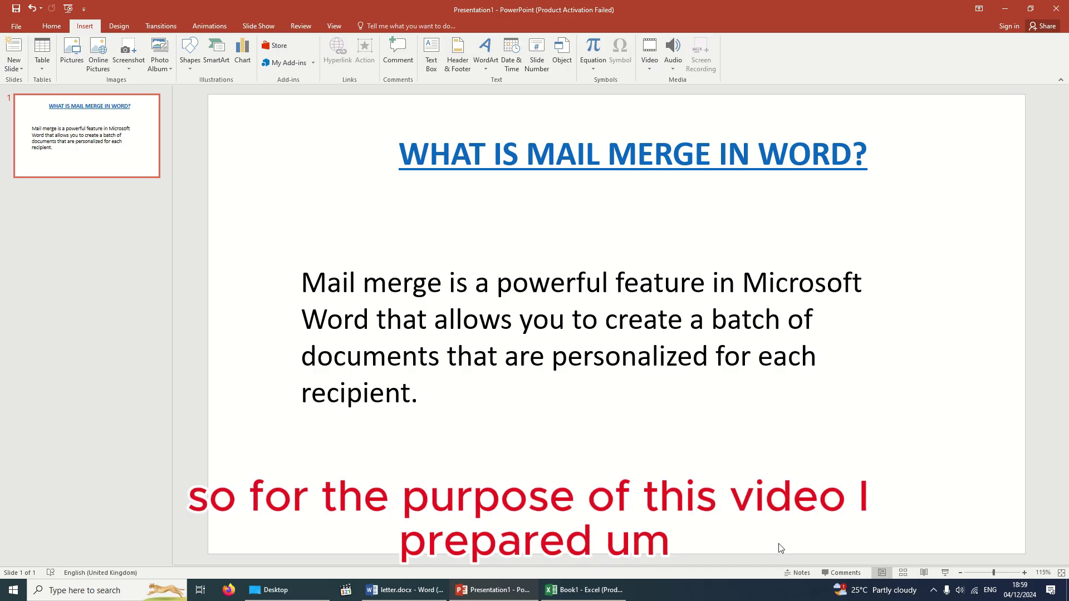
click(426, 591)
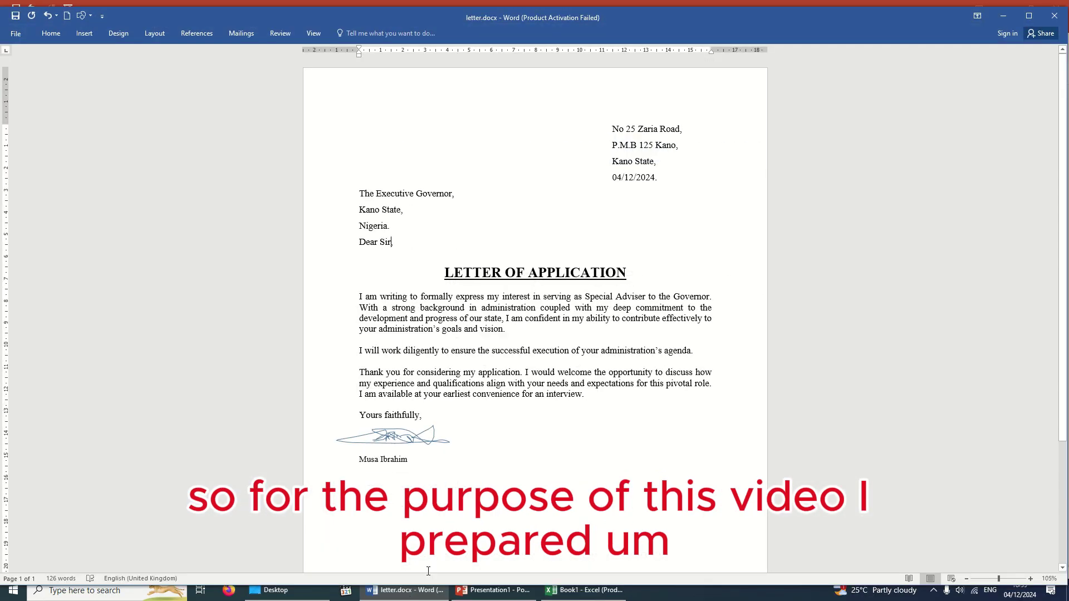
click(503, 464)
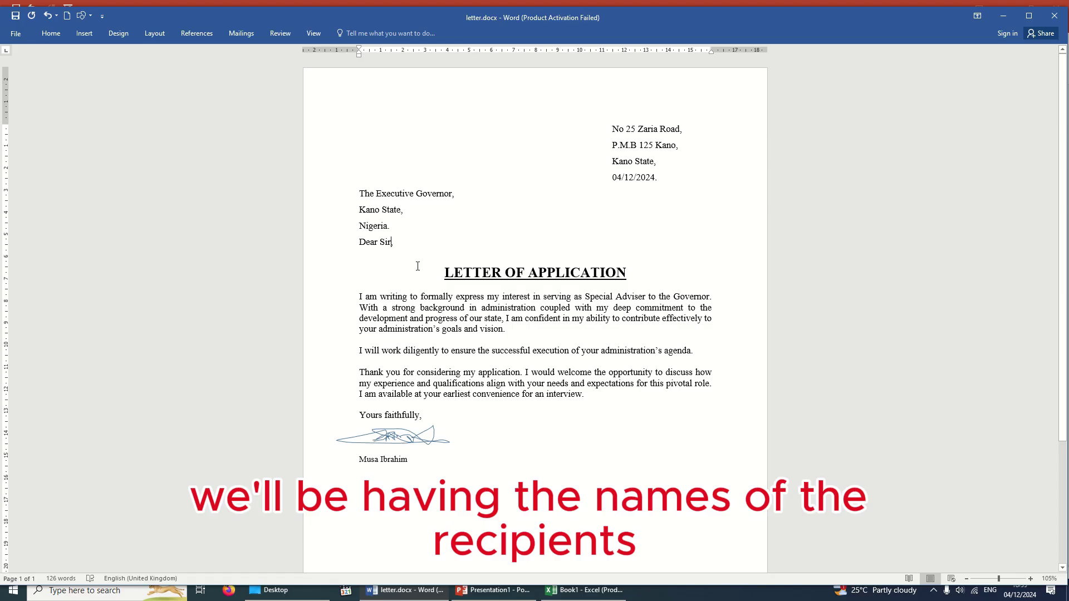
key(BackSpace)
key(BackSpace)
key(BackSpace)
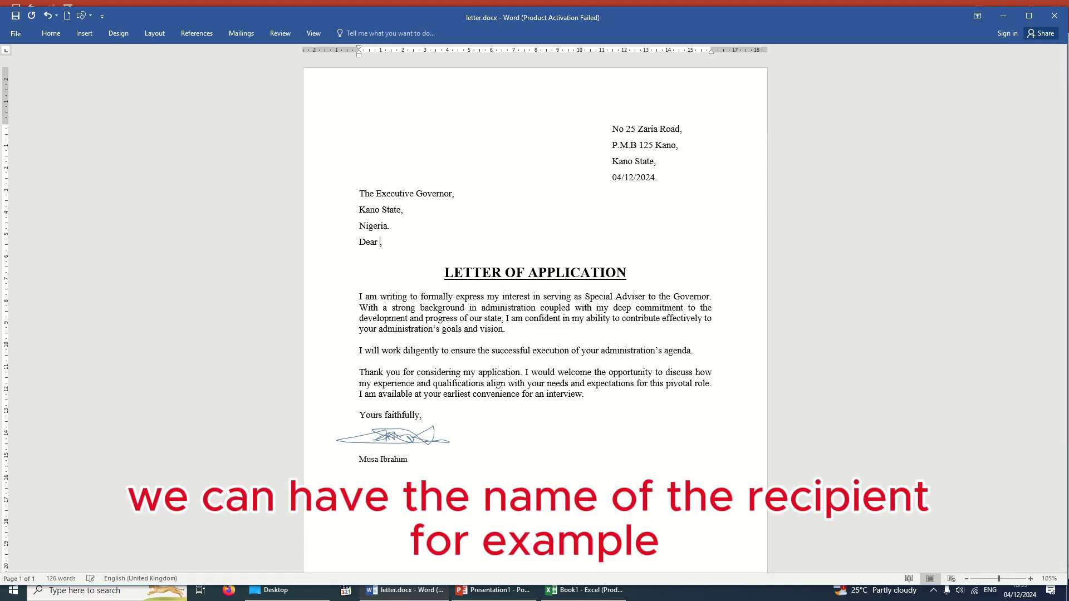
Enter a sample recipient's first name in capitals after "Dear" in the salutation.
text(mUSA)
key(BackSpace)
key(BackSpace)
key(BackSpace)
key(BackSpace)
text(MUSA)
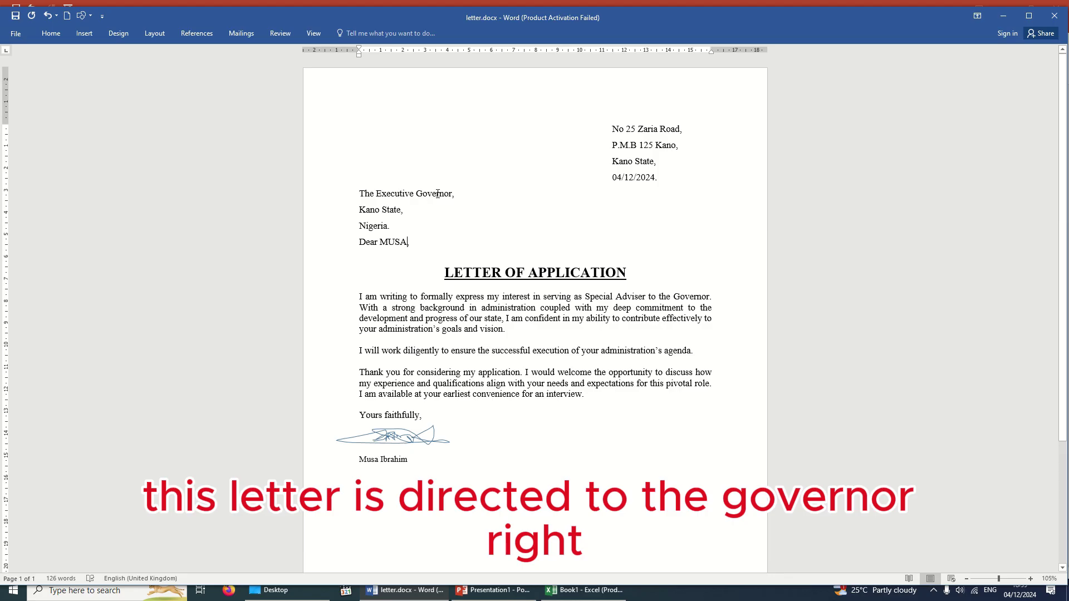
Replace the recipient's name in the salutation with "SIR".
drag(458, 194, 359, 194)
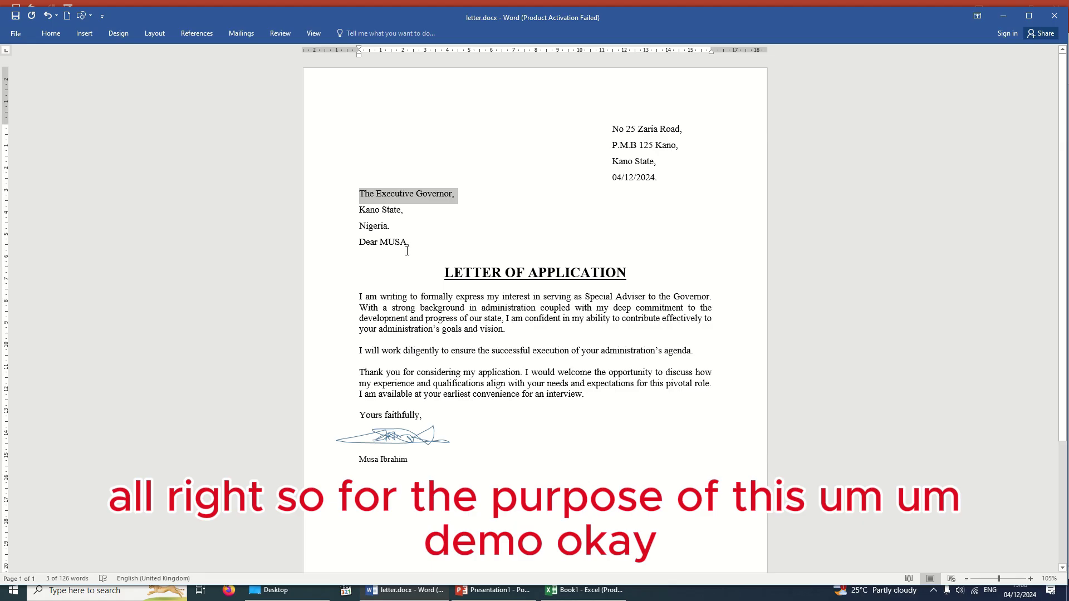
click(411, 243)
key(Left)
key(BackSpace)
key(BackSpace)
key(BackSpace)
key(BackSpace)
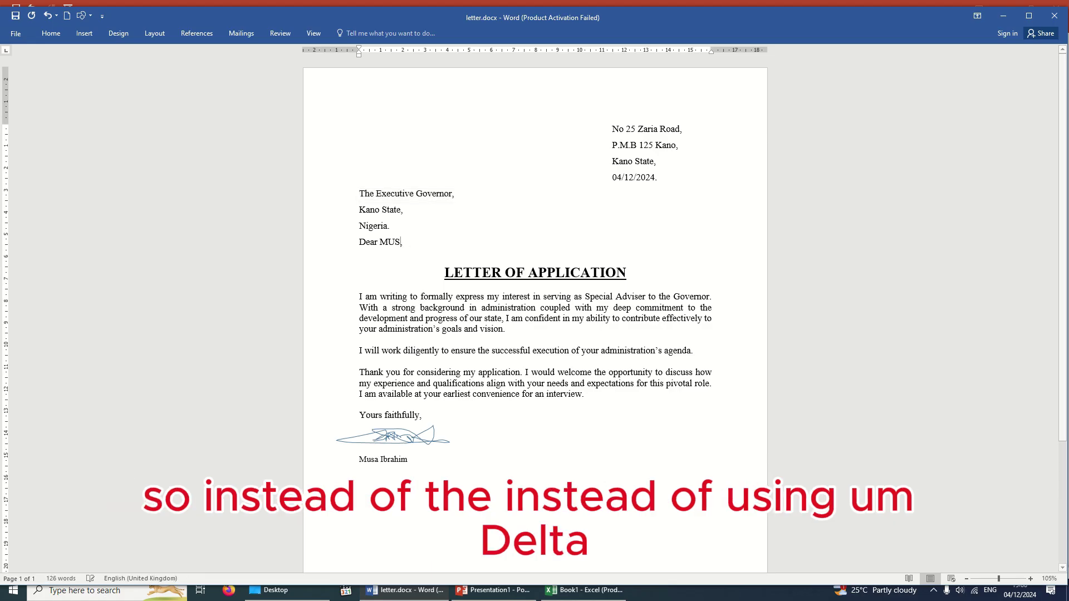
text(SIR)
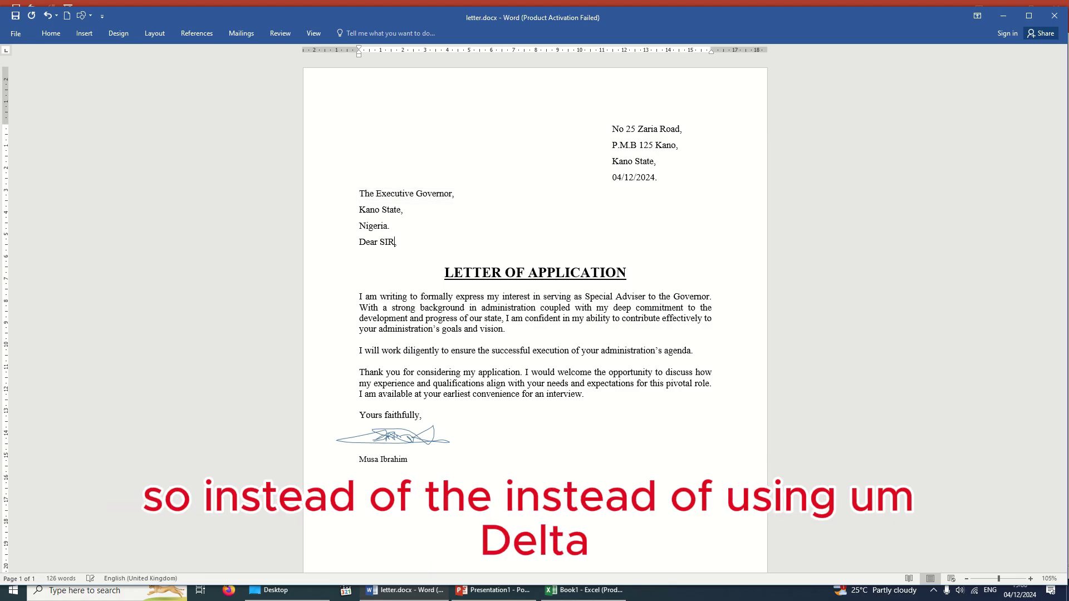
Replace "SIR" in the salutation with the state name "KANO".
key(BackSpace)
key(BackSpace)
key(BackSpace)
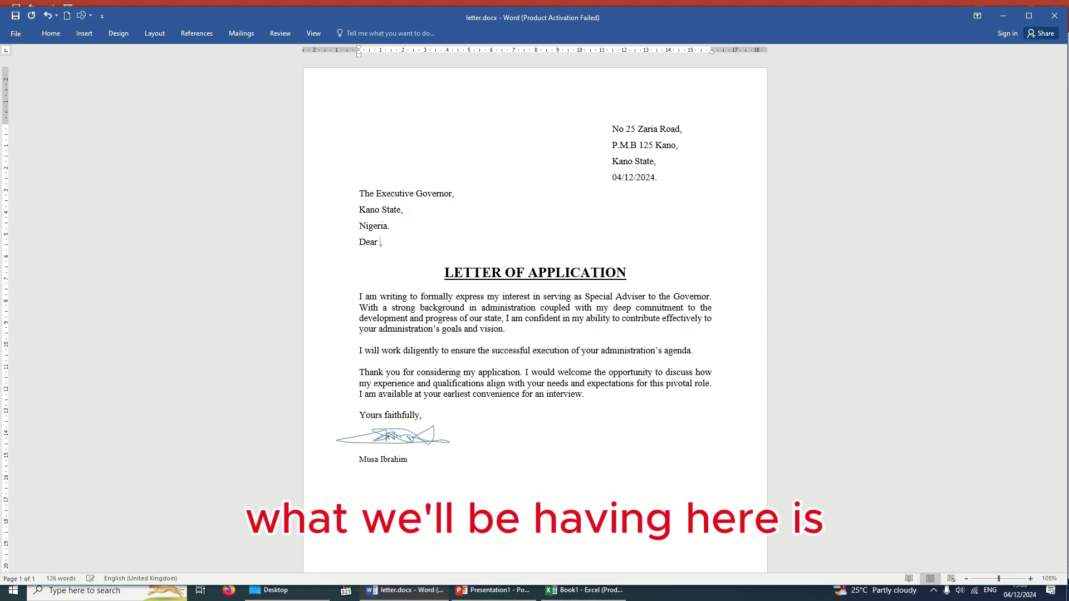
text(KA NO)
key(BackSpace)
key(BackSpace)
key(BackSpace)
text(NO)
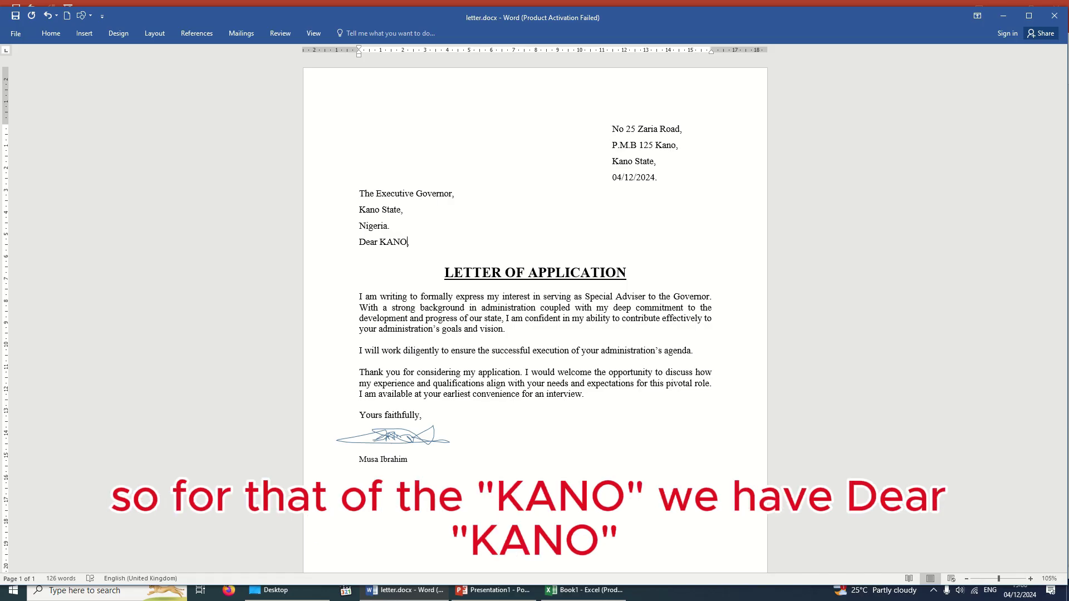
Change the state name in the letter's salutation to "KADUNA".
key(BackSpace)
key(BackSpace)
key(BackSpace)
text(ADUNA)
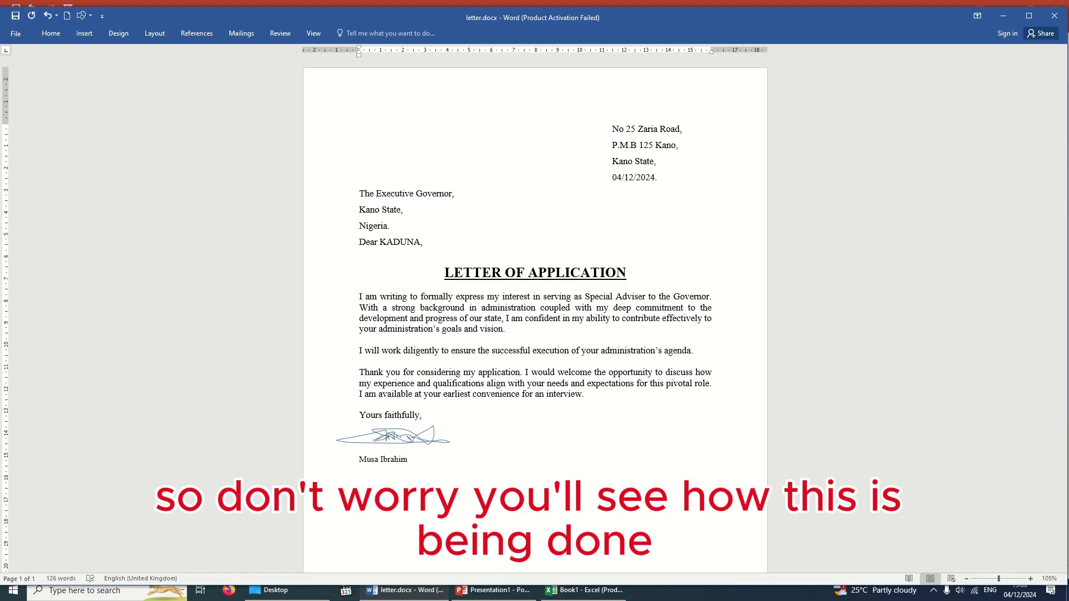
Delete the state name from the salutation, keeping only "Dear" and the comma.
key(BackSpace)
key(BackSpace)
key(BackSpace)
key(BackSpace)
key(BackSpace)
key(BackSpace)
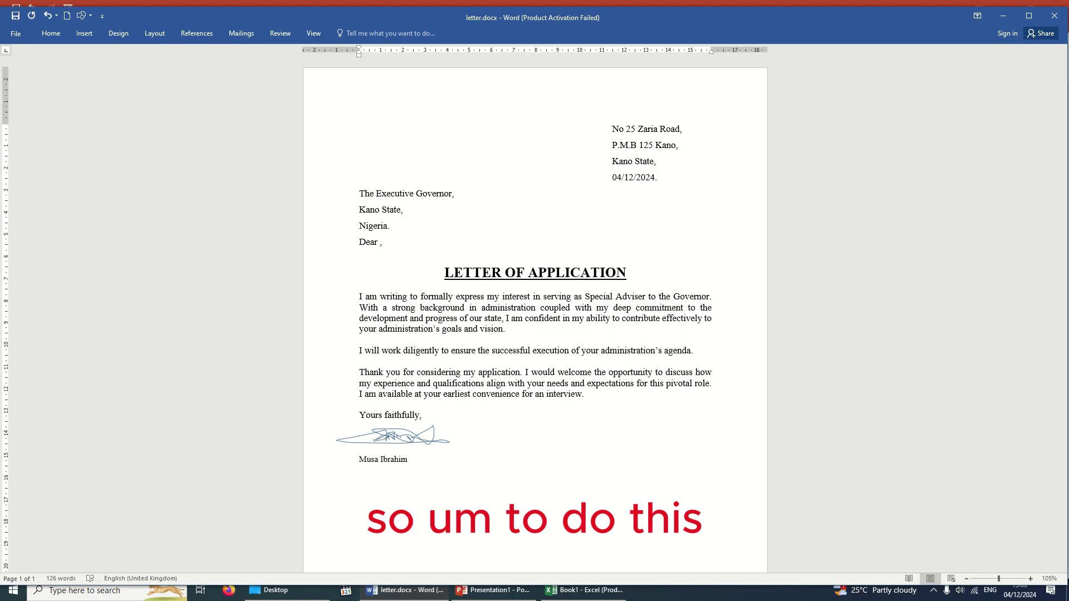
Switch to the blank Excel workbook and enter the column headers S/N in A1 and STATE in B1.
click(568, 596)
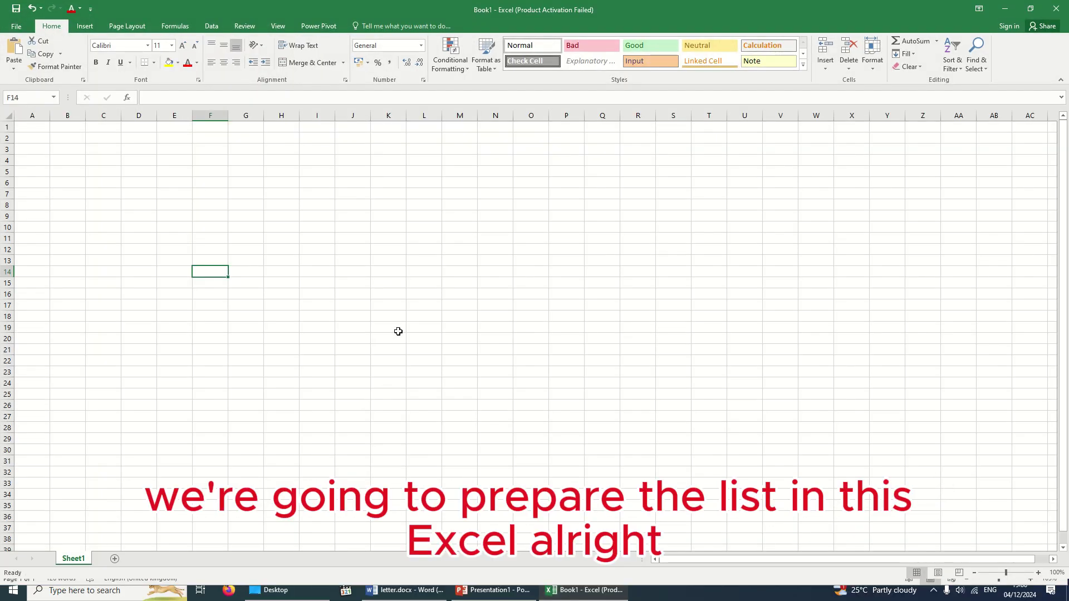
click(32, 126)
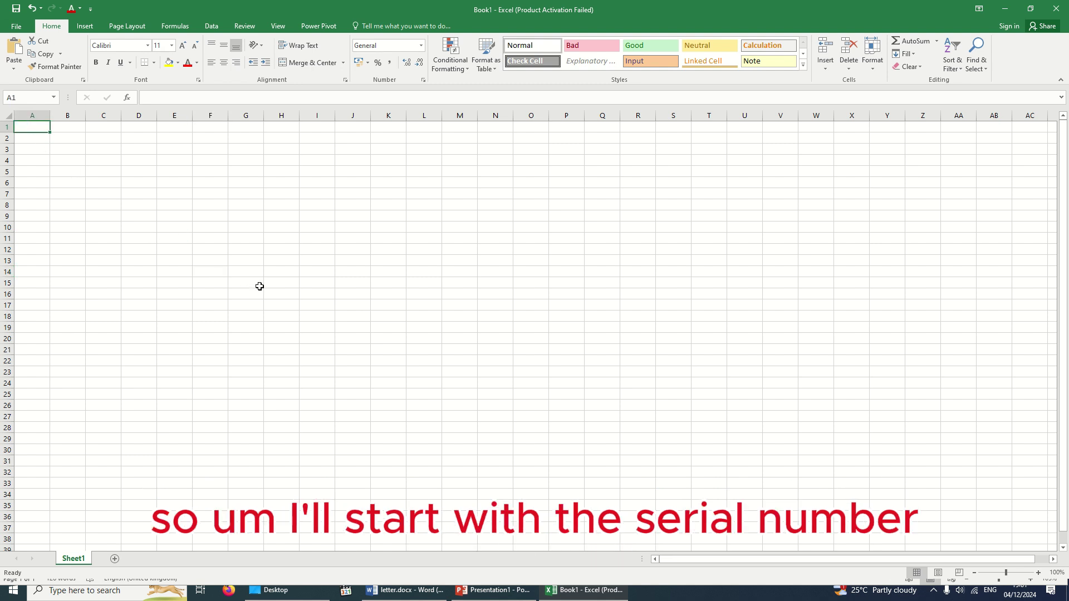
text(S)
text(eria)
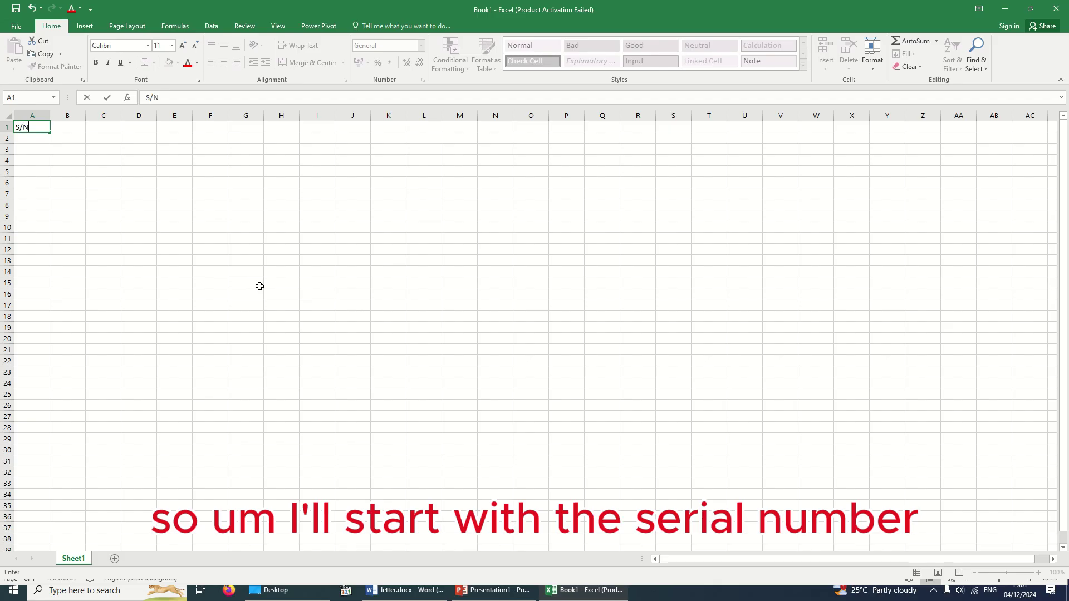
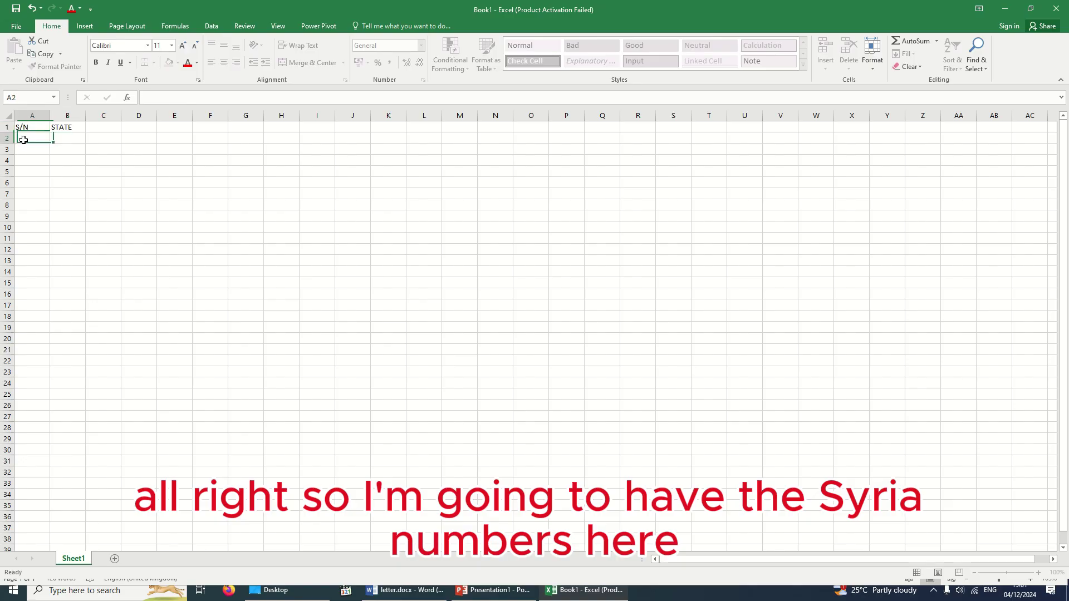
Number the rows under S/N from 1 to 10 in A2:A11 by extending the series 1, 2.
text(1)
key(Return)
text(2)
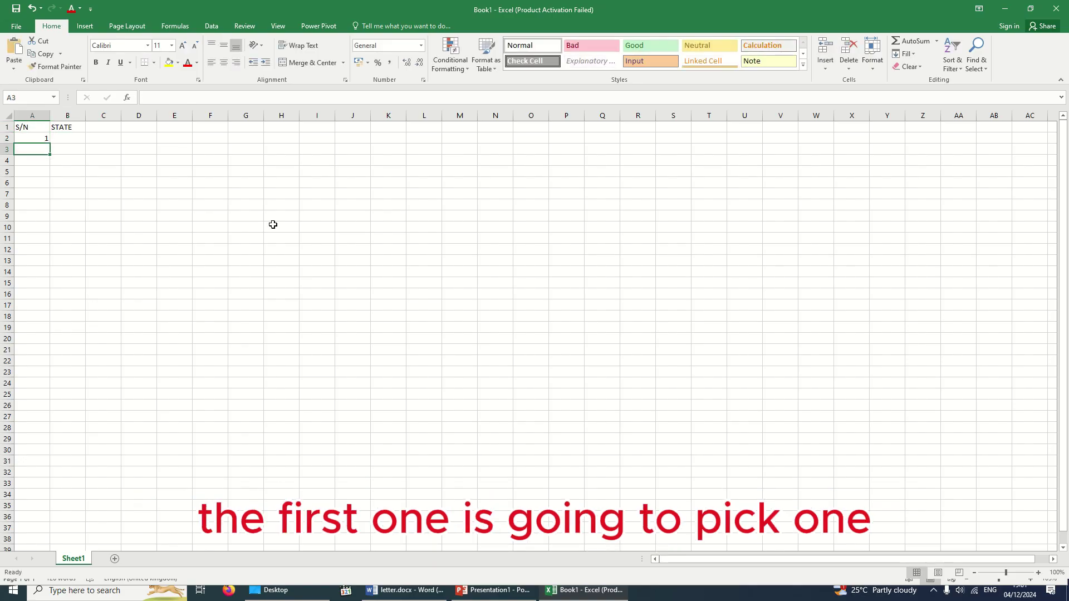
key(Return)
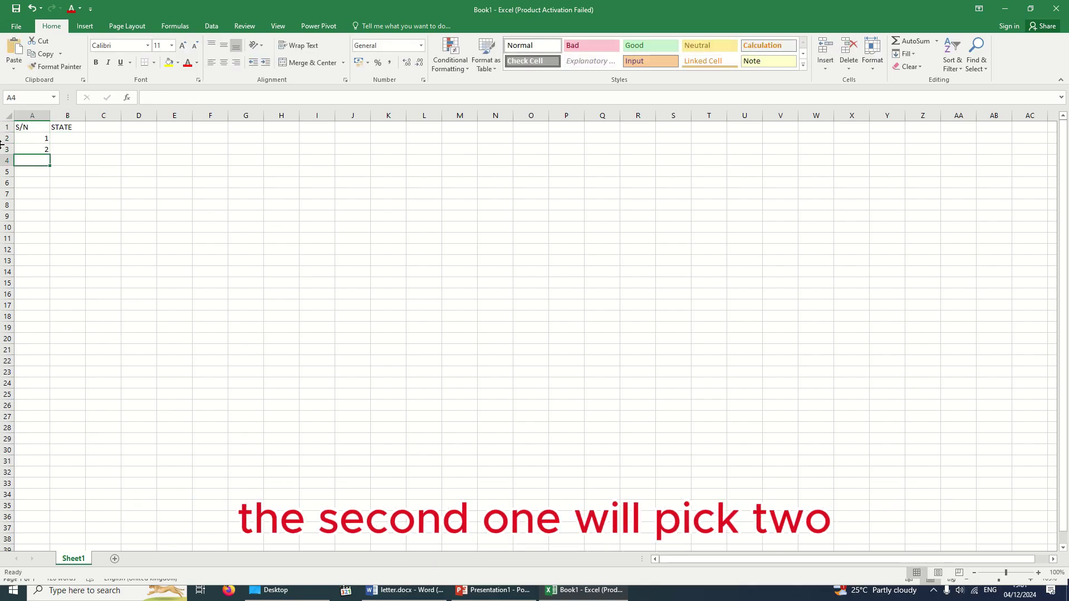
drag(43, 139, 45, 241)
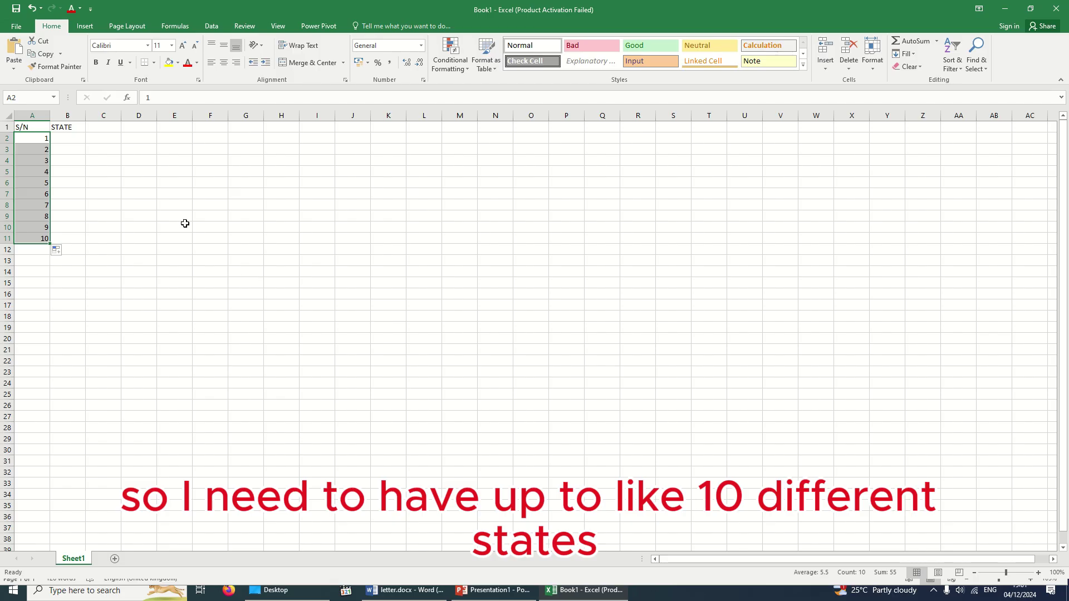
Enter KANO in B2 and KADUNA in B3 as the first two states.
click(72, 140)
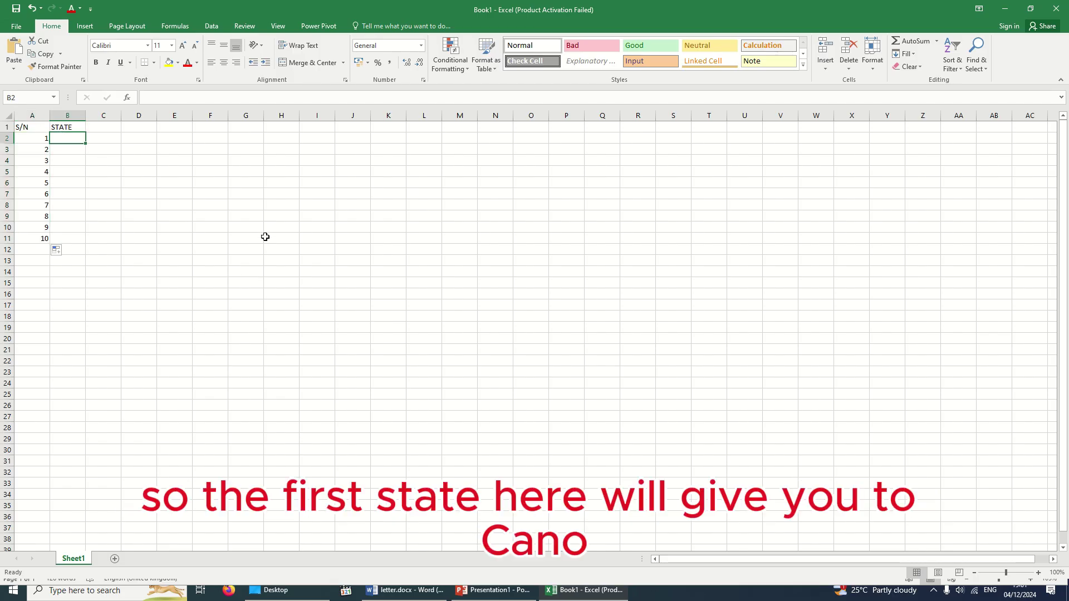
text(KANO)
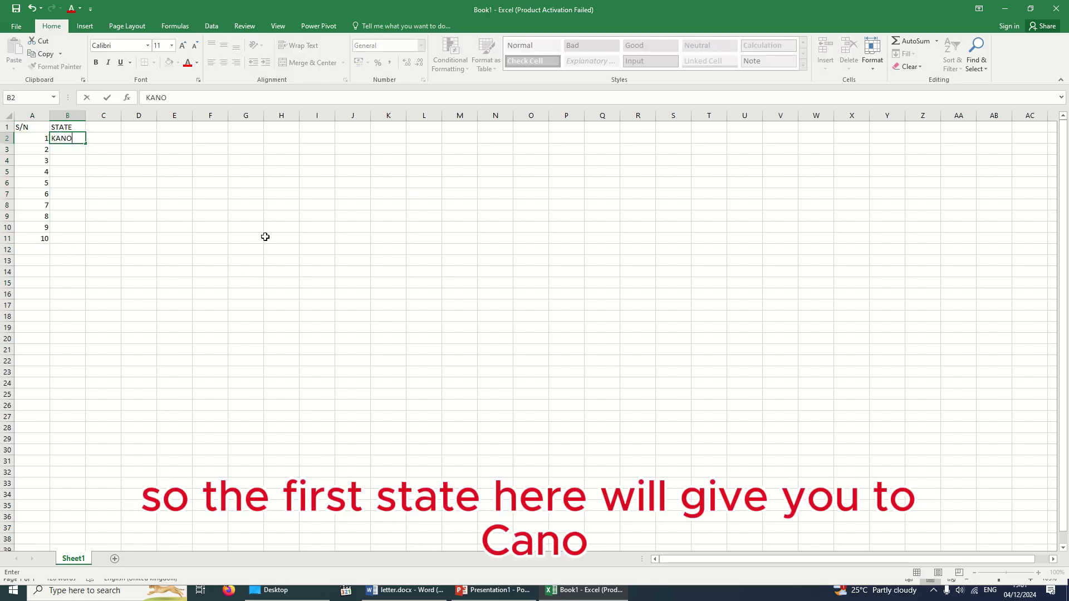
key(Return)
text(KANO)
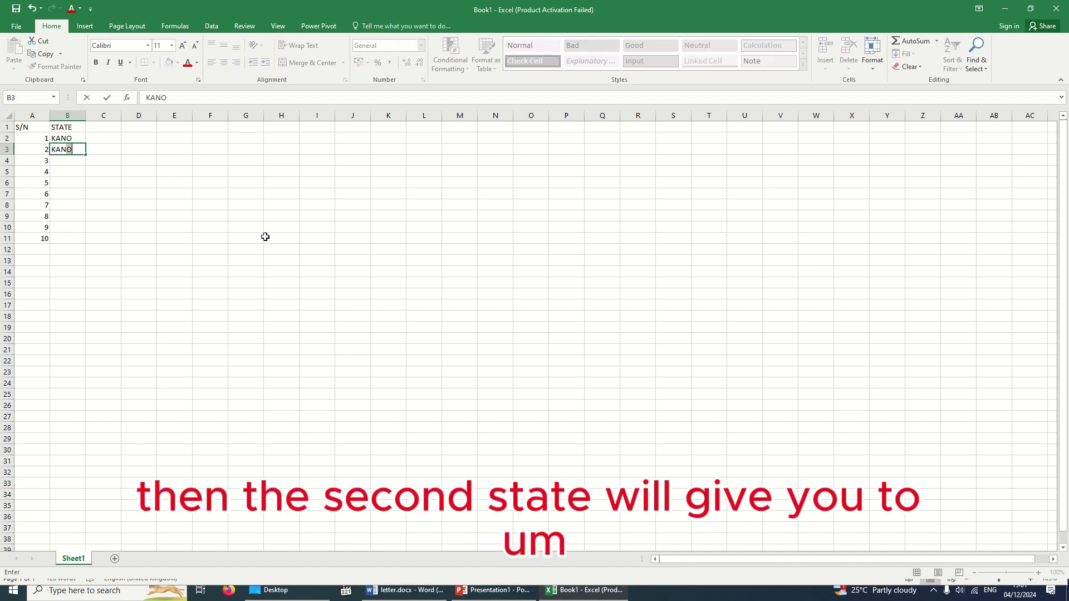
text(DAU)
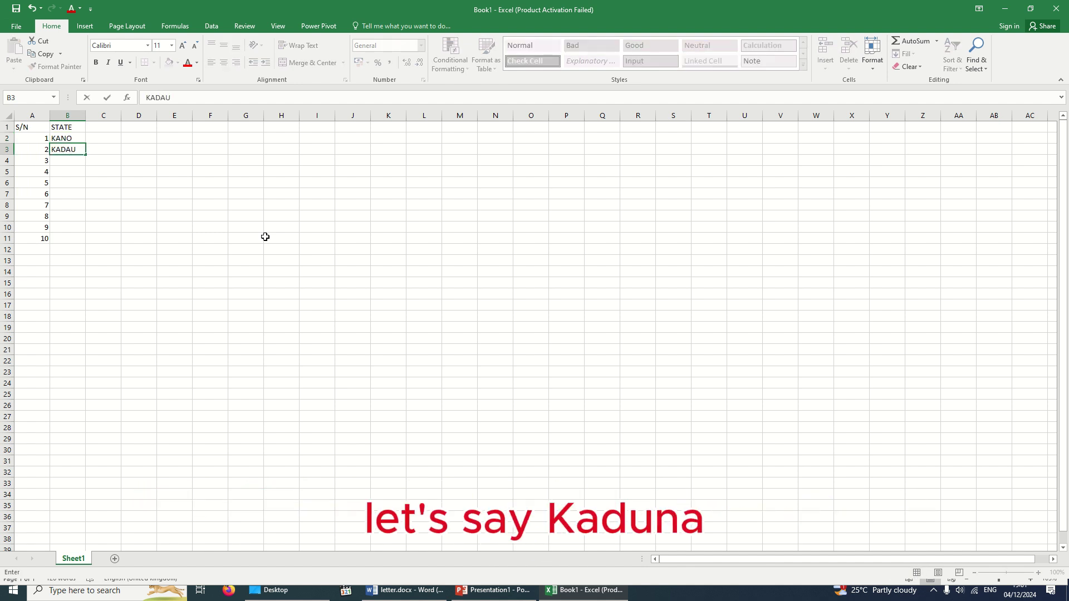
key(BackSpace)
text(NA)
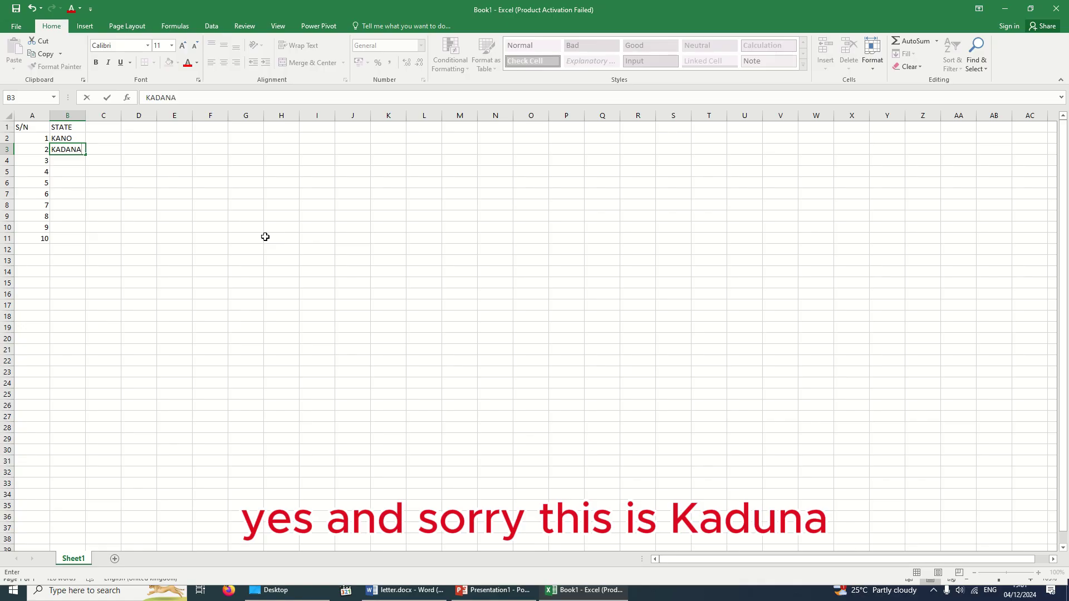
key(BackSpace)
key(BackSpace)
key(BackSpace)
text(UNA)
key(Return)
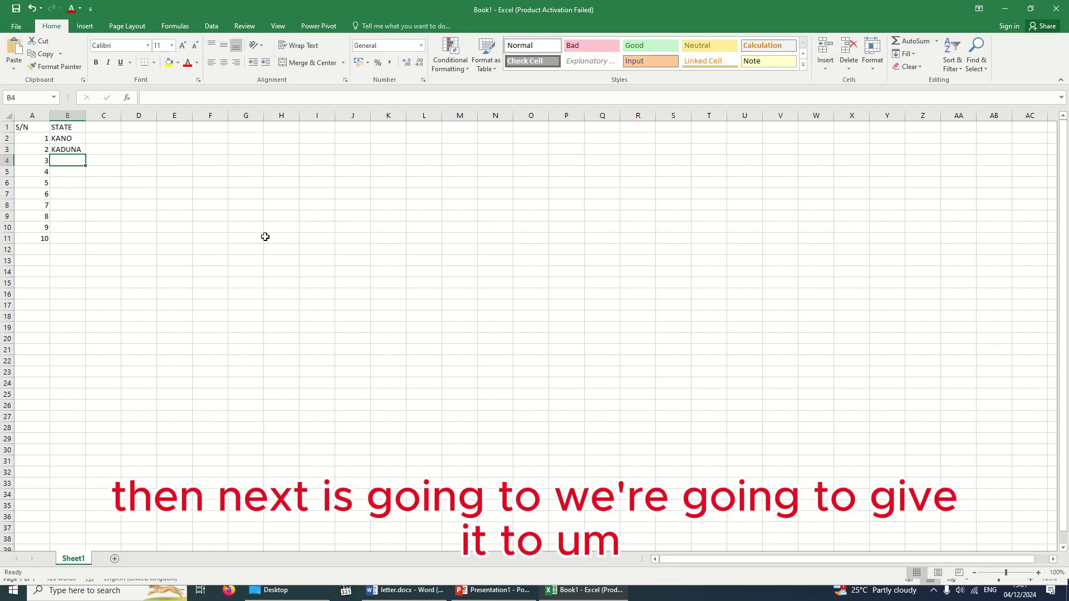
Enter the states NIGER, LAGOS and ABUJA in cells B4 to B6.
text(NIGER)
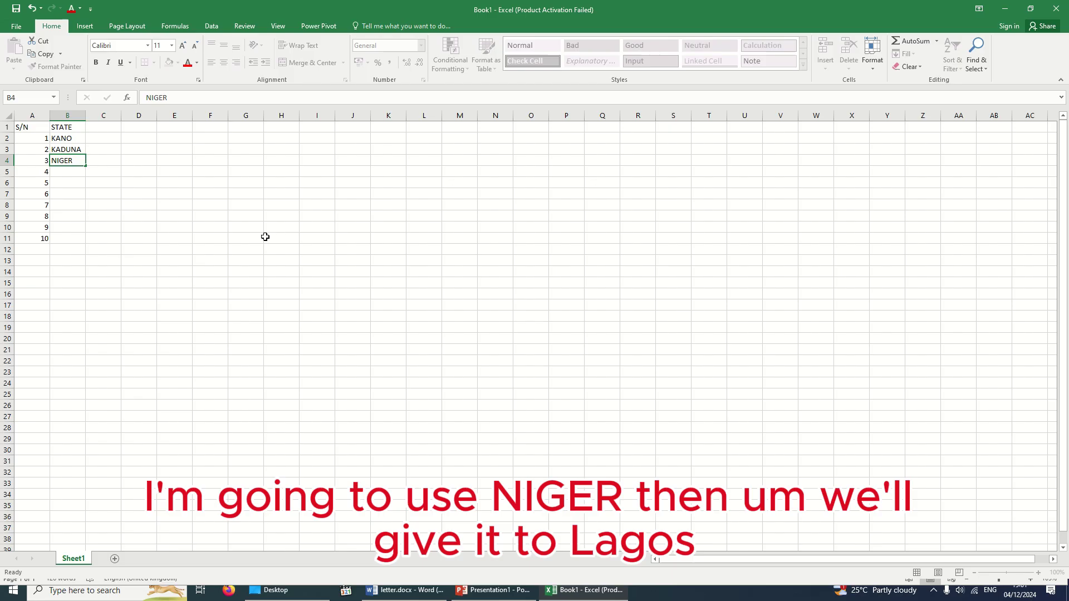
key(Return)
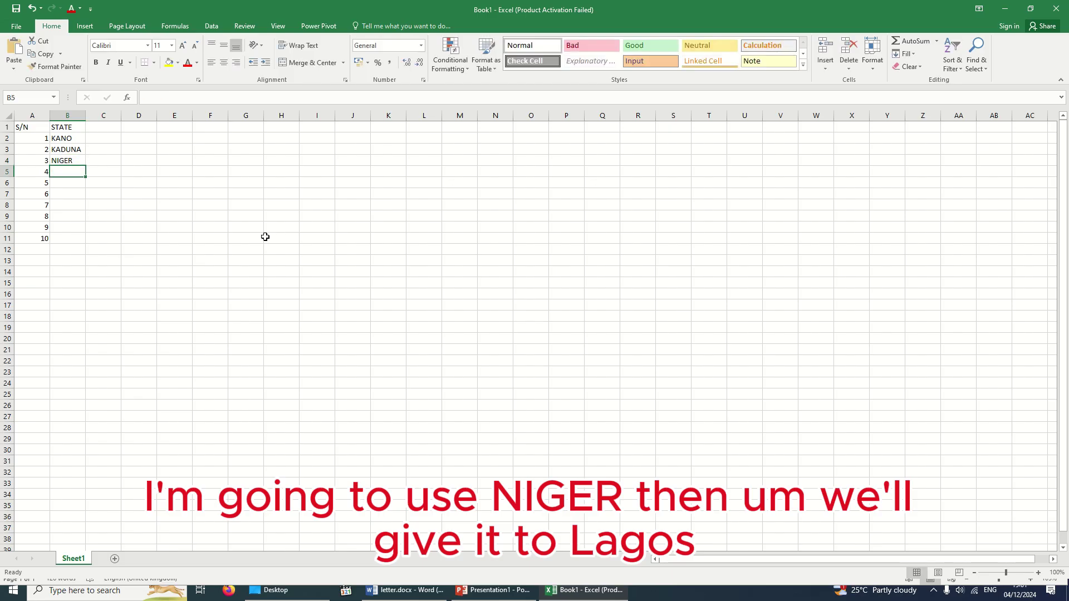
text(LAGOS)
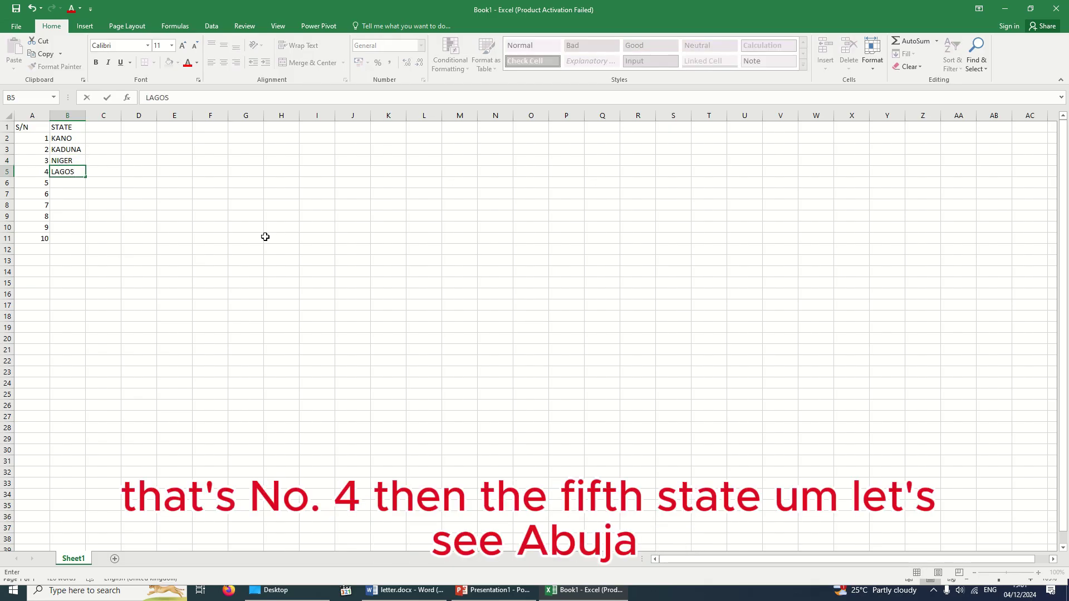
key(Return)
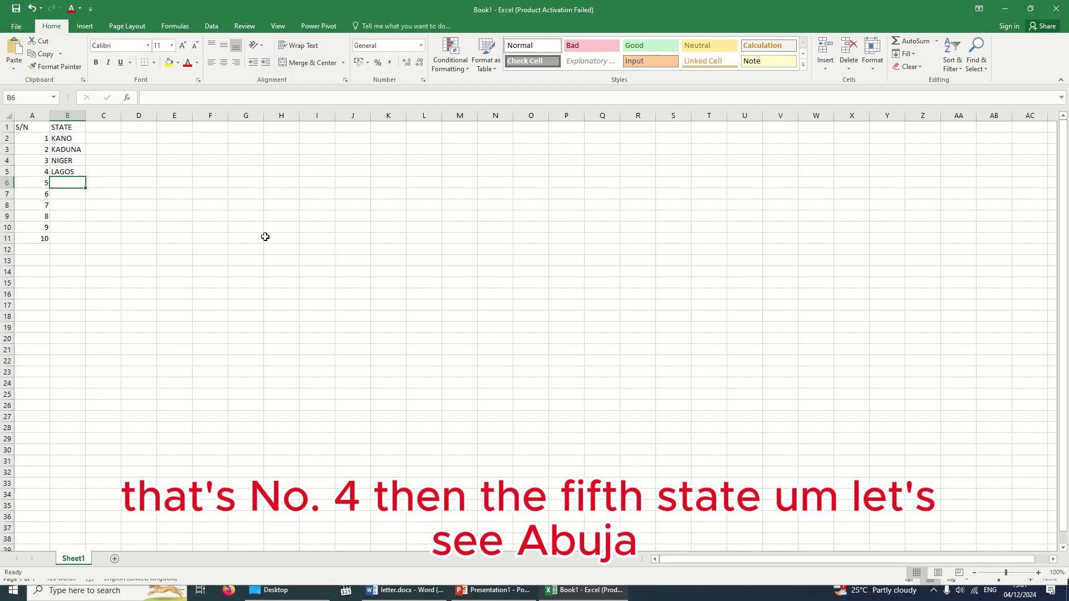
text(ABUJA)
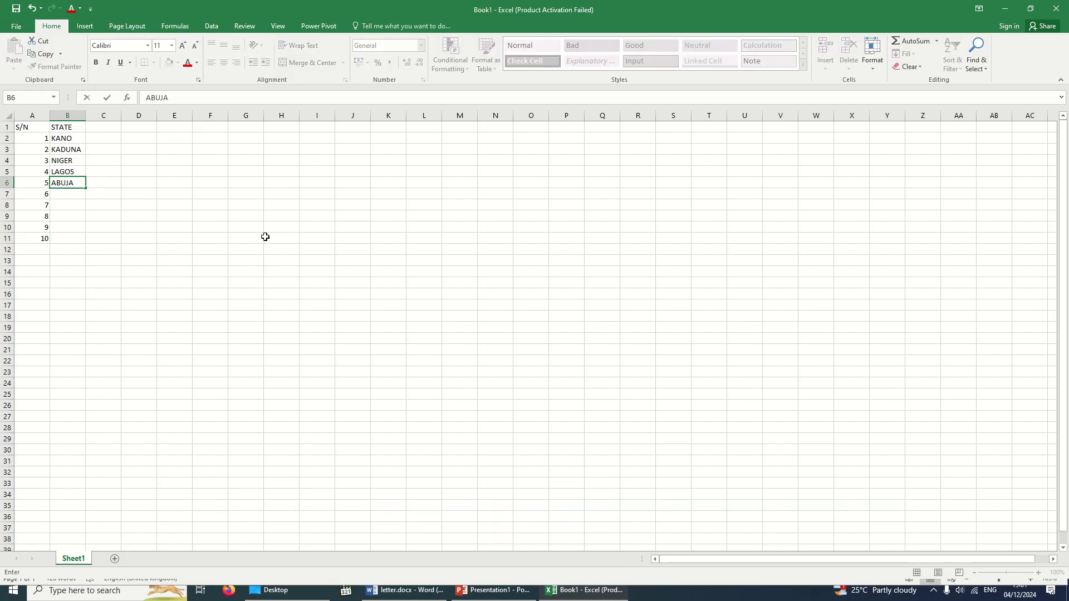
key(Return)
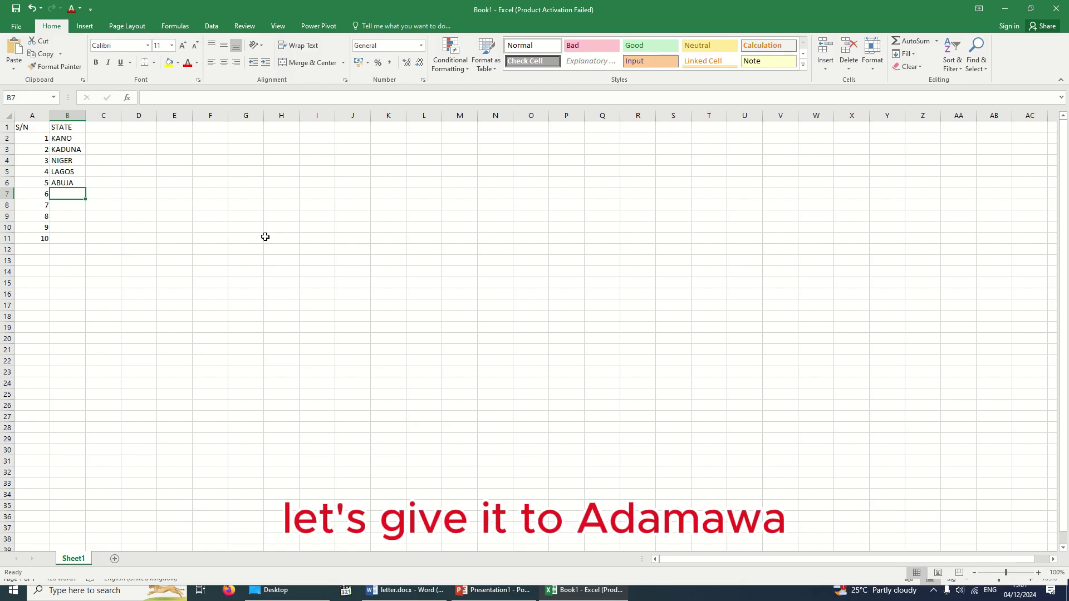
Enter the states ADAMAWA in B7 and YOBE in B8.
text(ADAM)
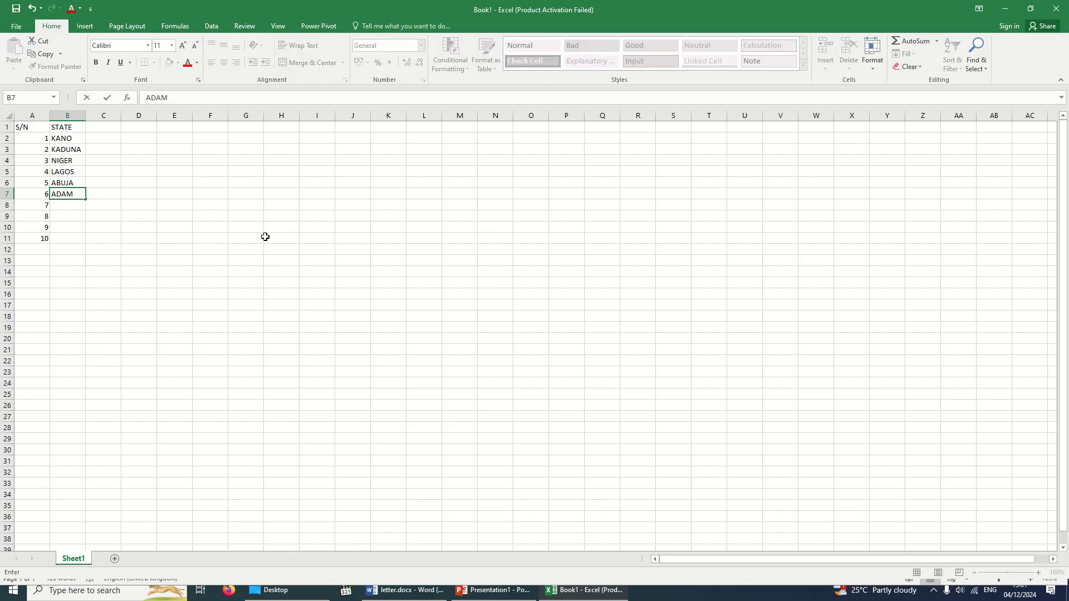
text(AWA)
key(Return)
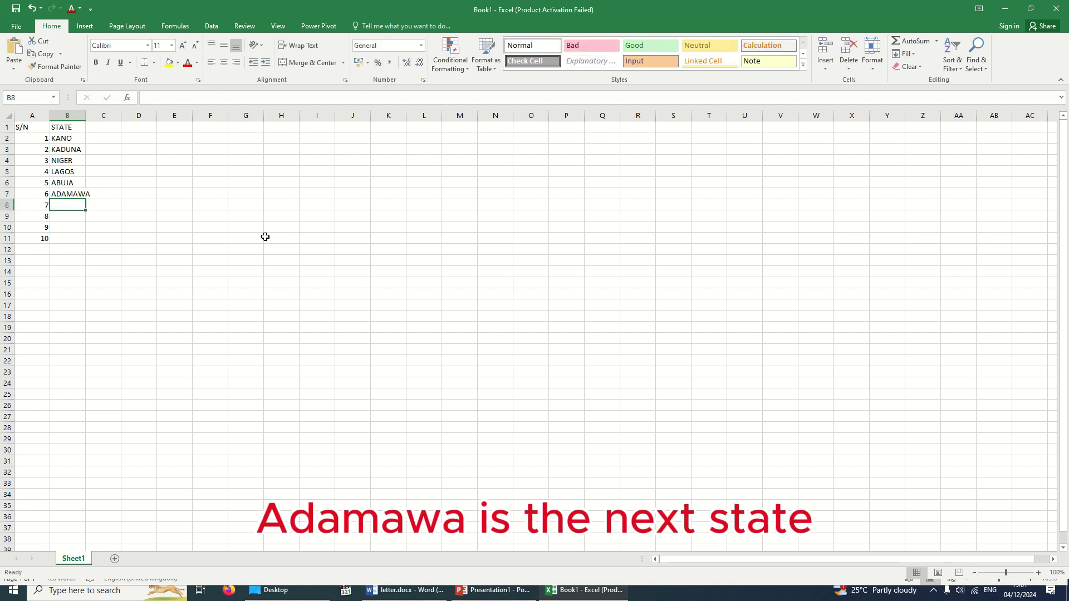
text(YO)
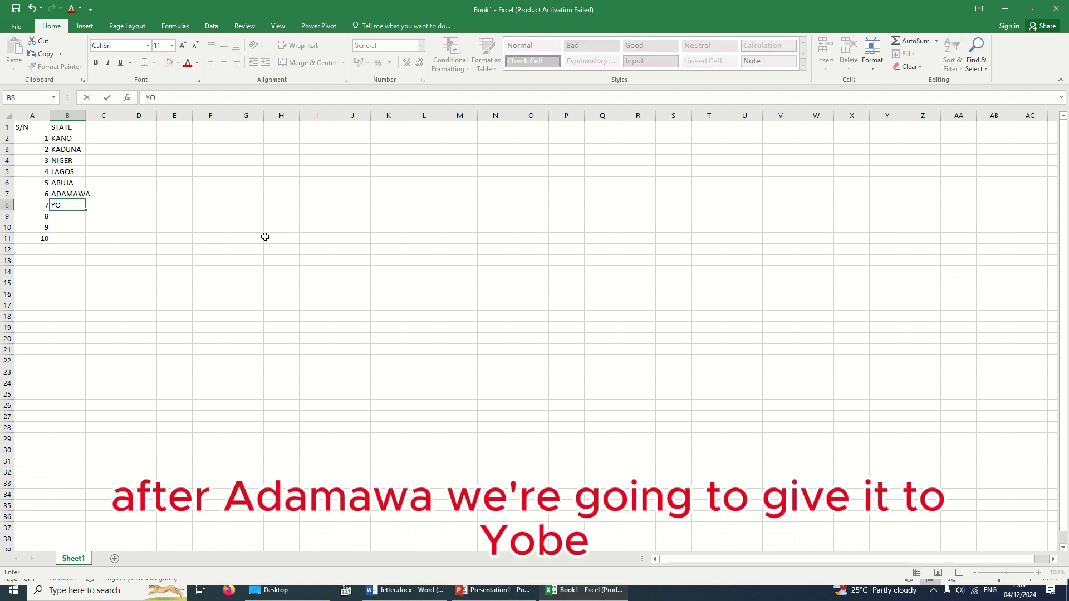
text(UE)
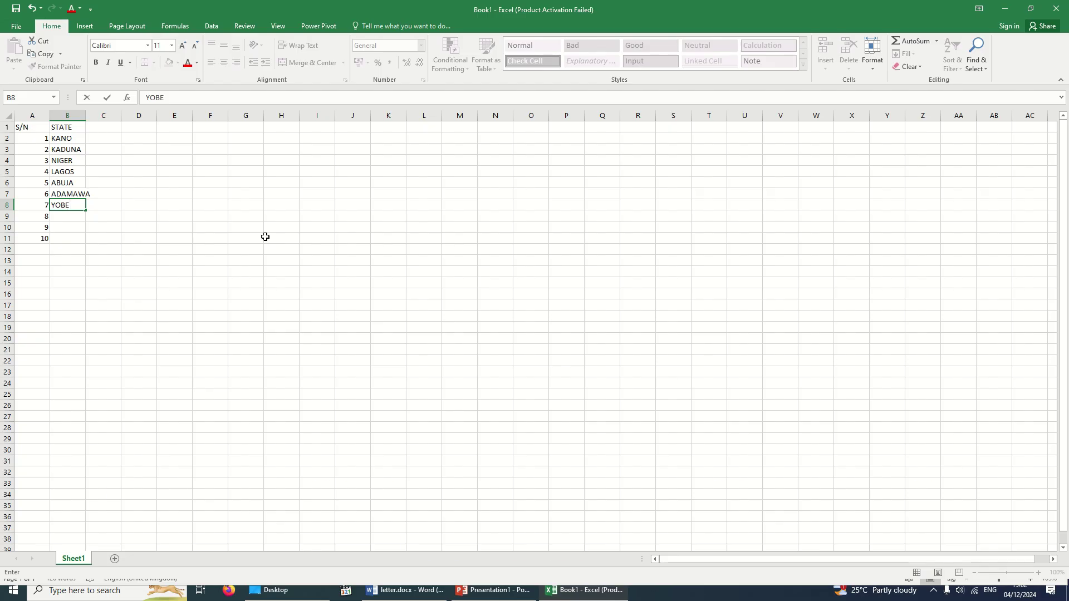
key(Return)
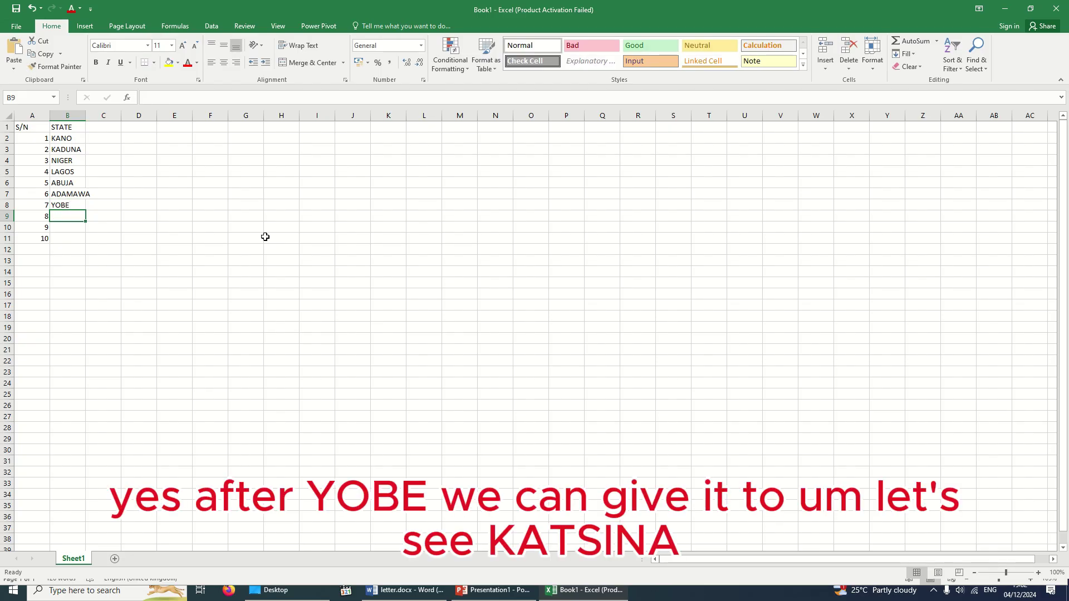
Enter the states KATSINA, ENUGU and ANAMBRA in cells B9 to B11.
text(KATSINA)
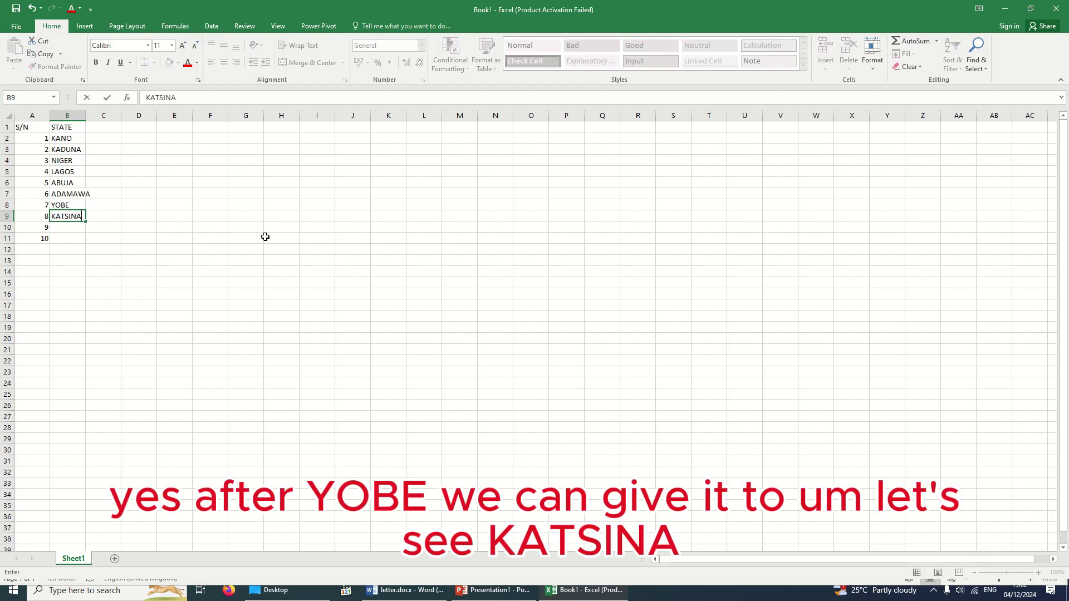
key(Return)
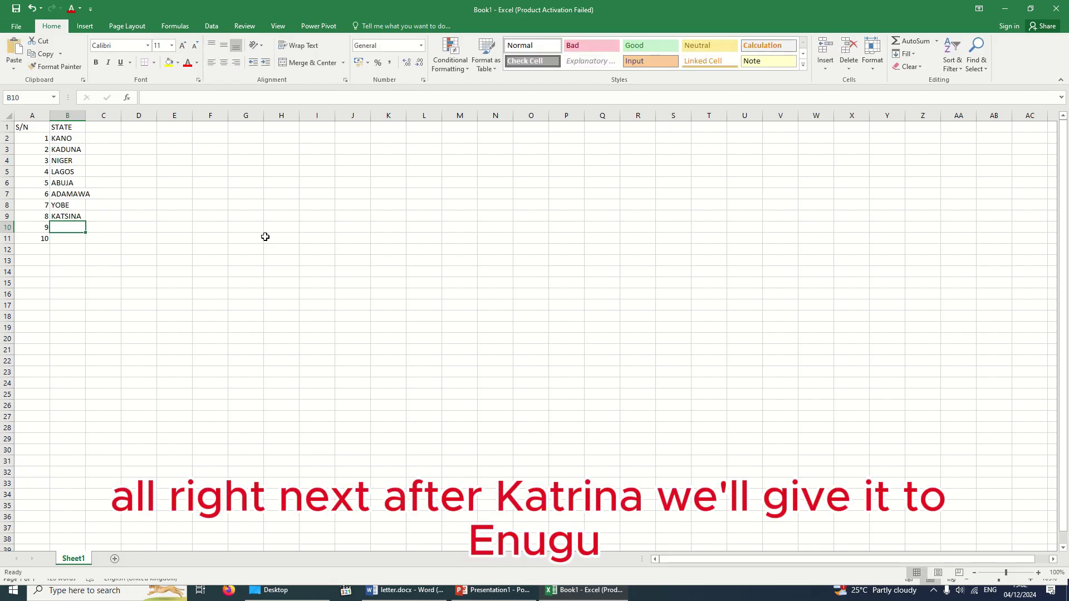
text(ENUGU)
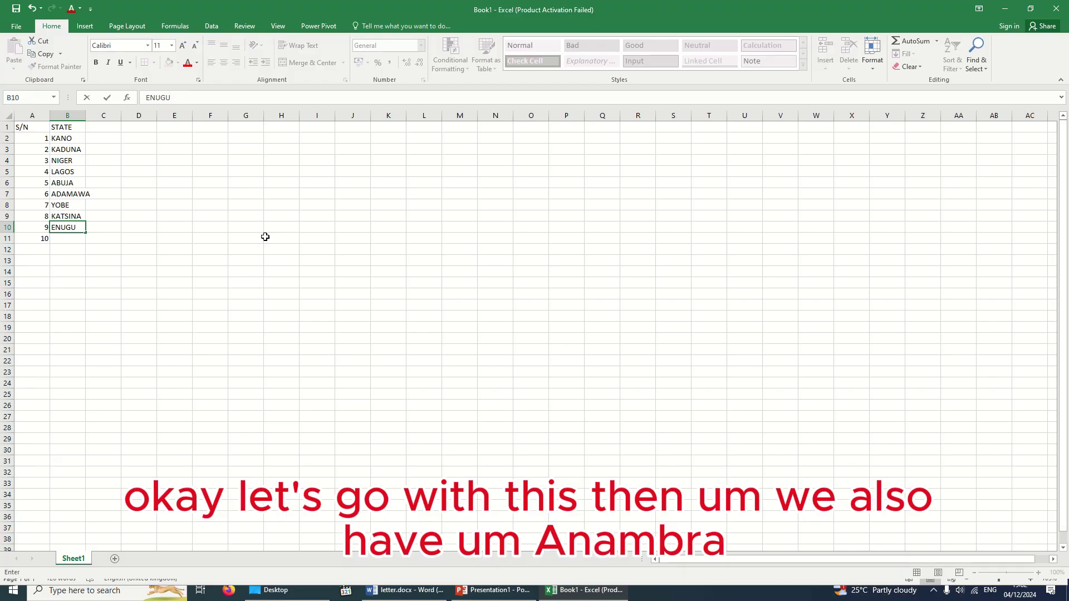
key(Return)
text(A)
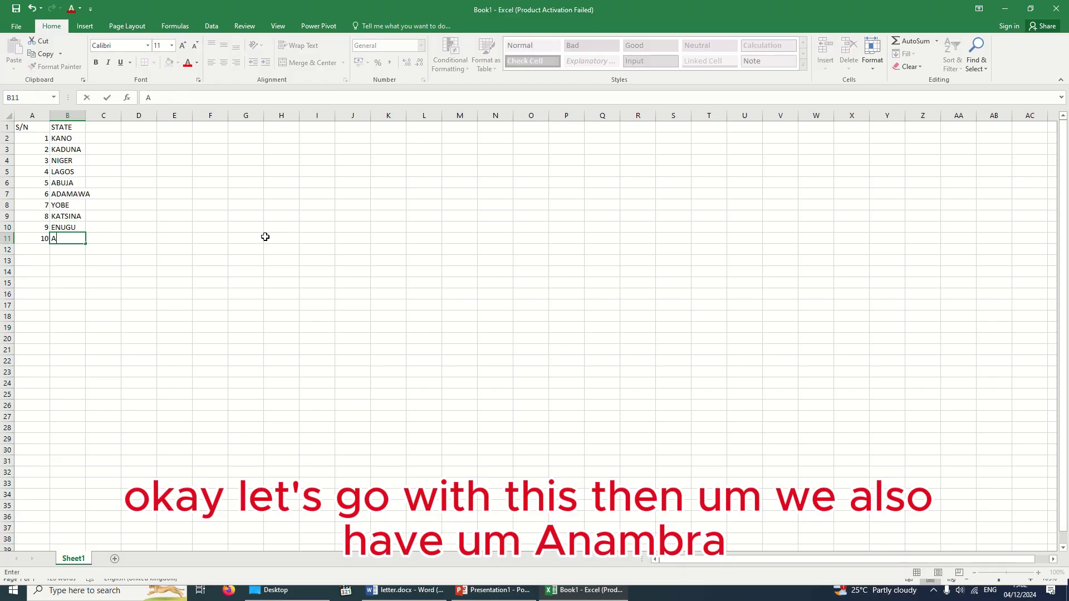
text(NAMBRA)
key(Return)
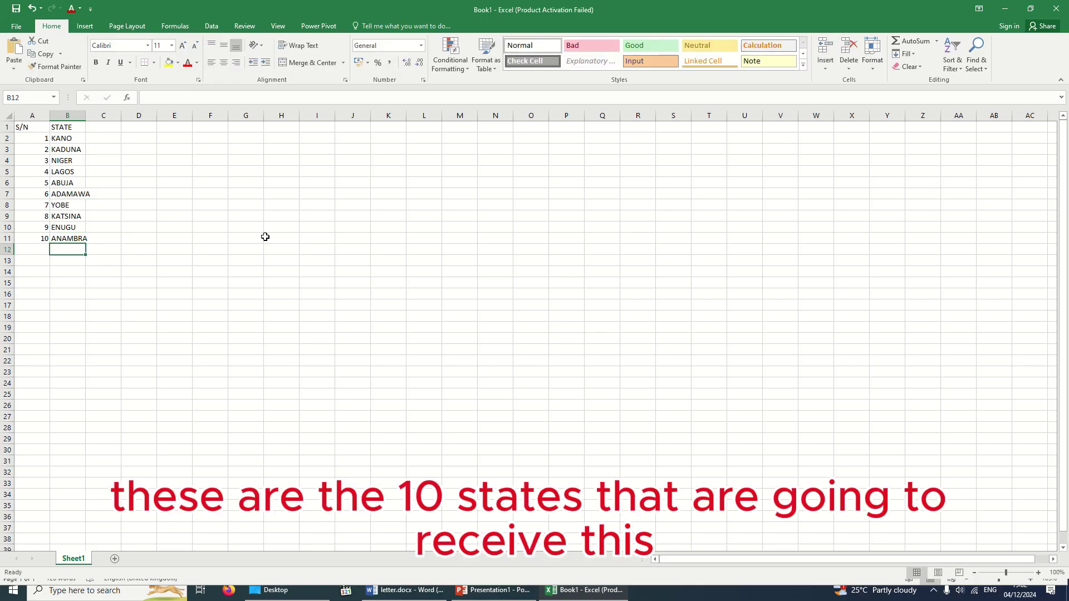
Make the headers S/N and STATE bold at font size 20 and widen column B to fit its contents.
click(11, 125)
drag(39, 126, 51, 125)
click(96, 62)
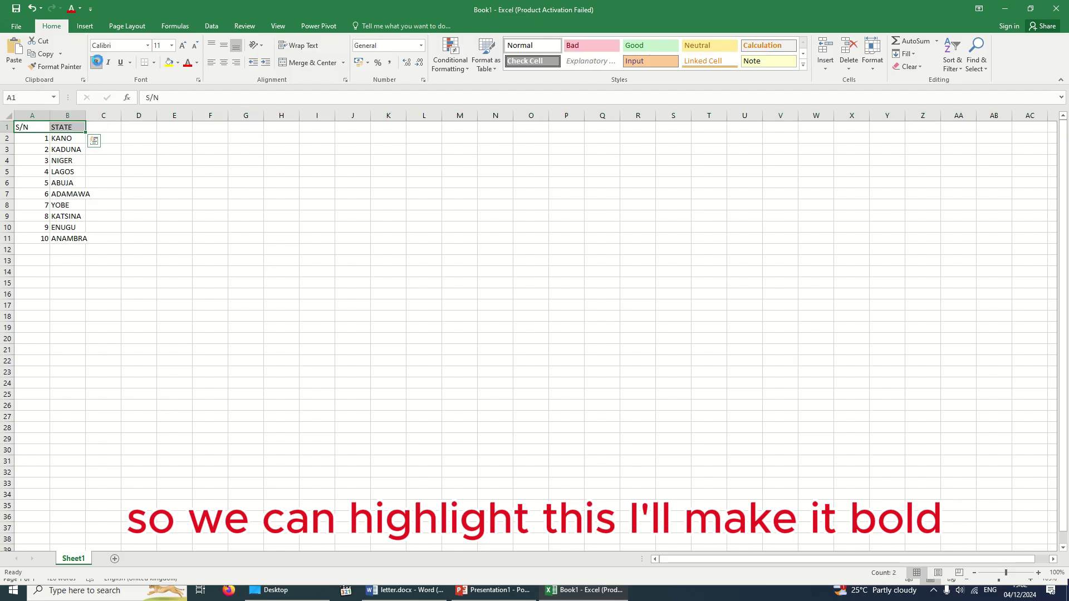
click(172, 45)
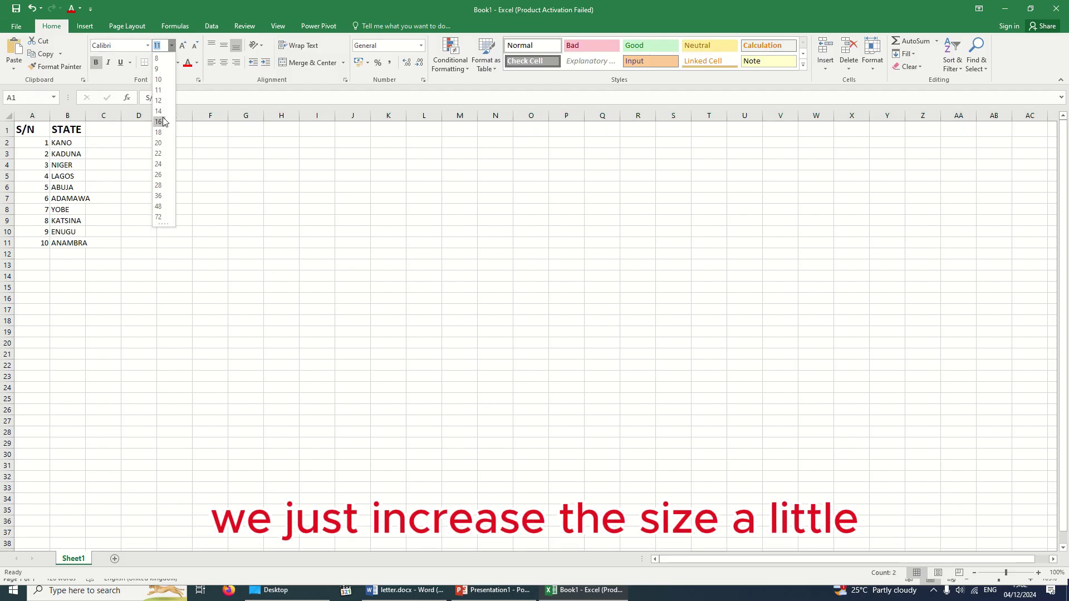
click(159, 143)
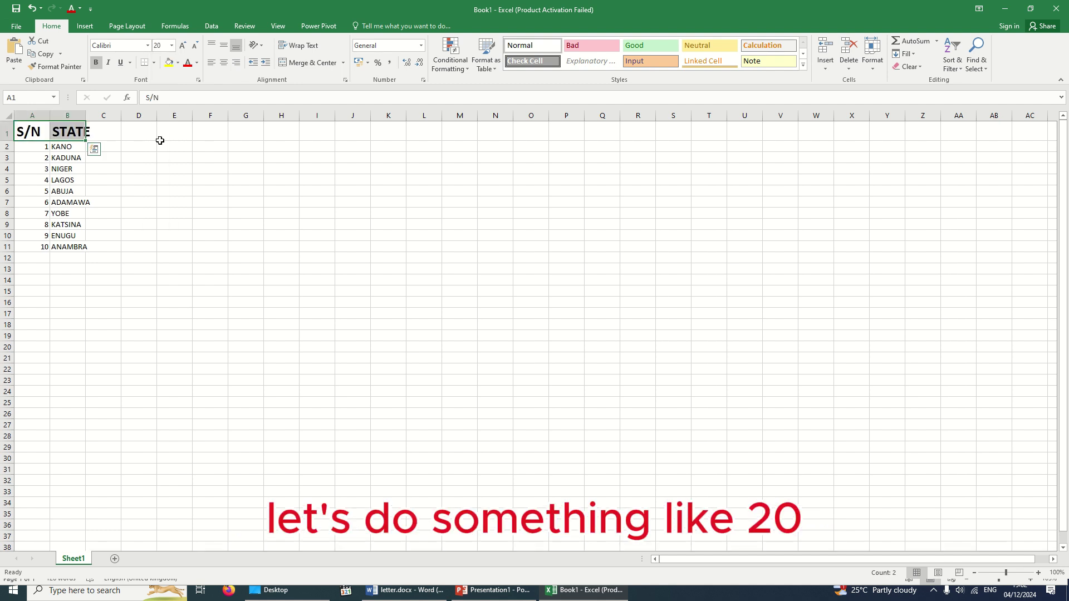
click(50, 173)
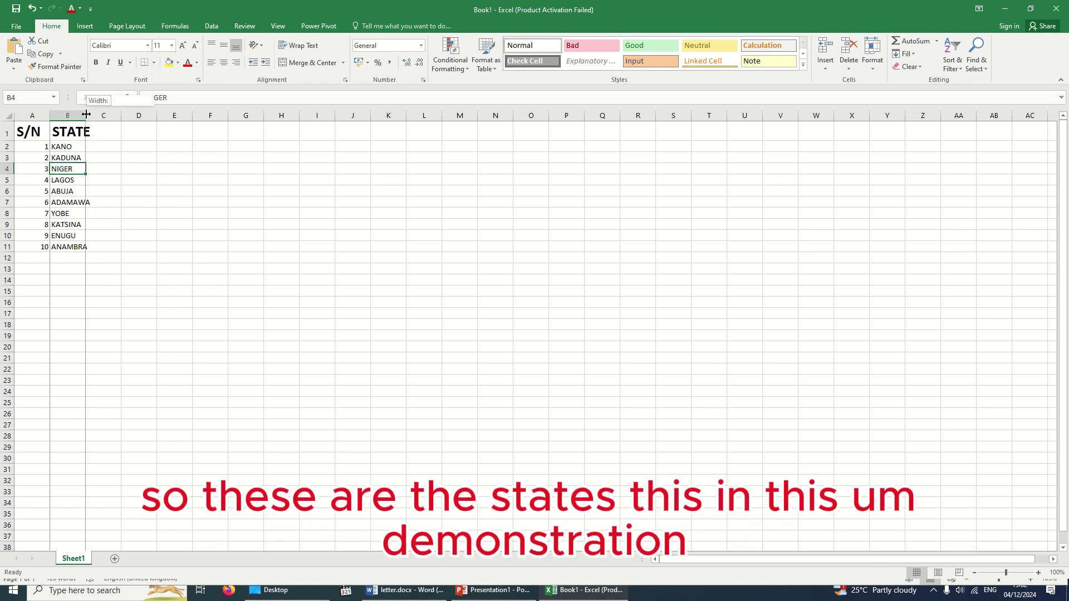
drag(85, 115, 118, 114)
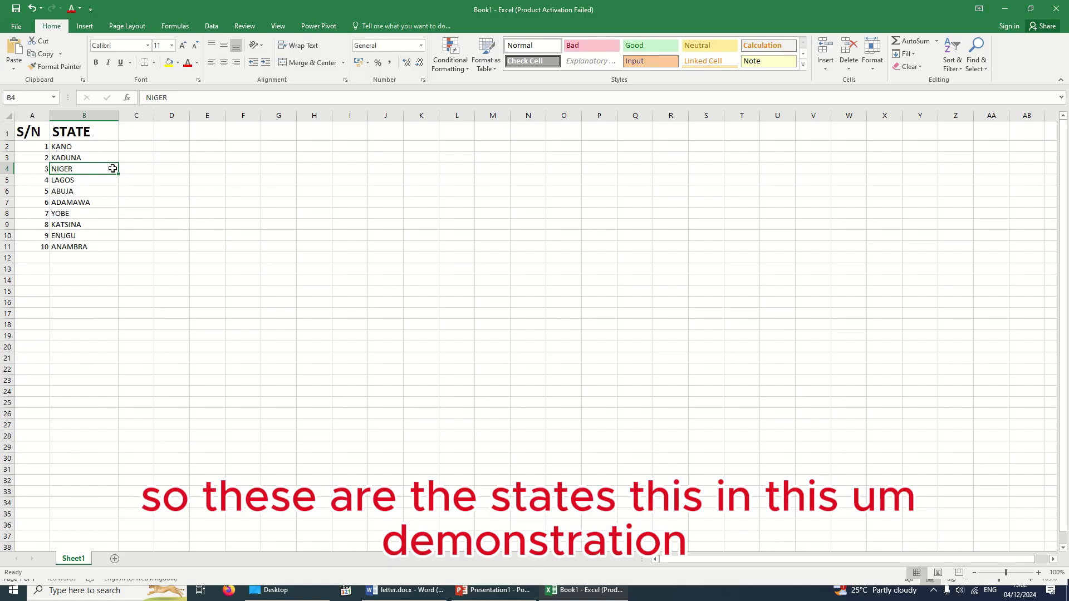
drag(63, 147, 95, 248)
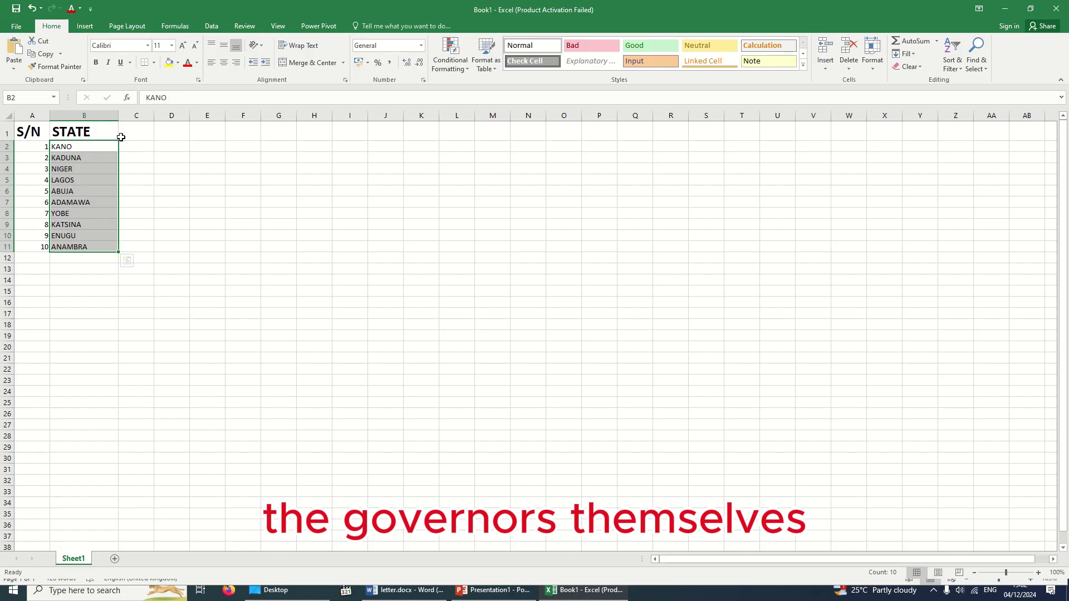
click(101, 133)
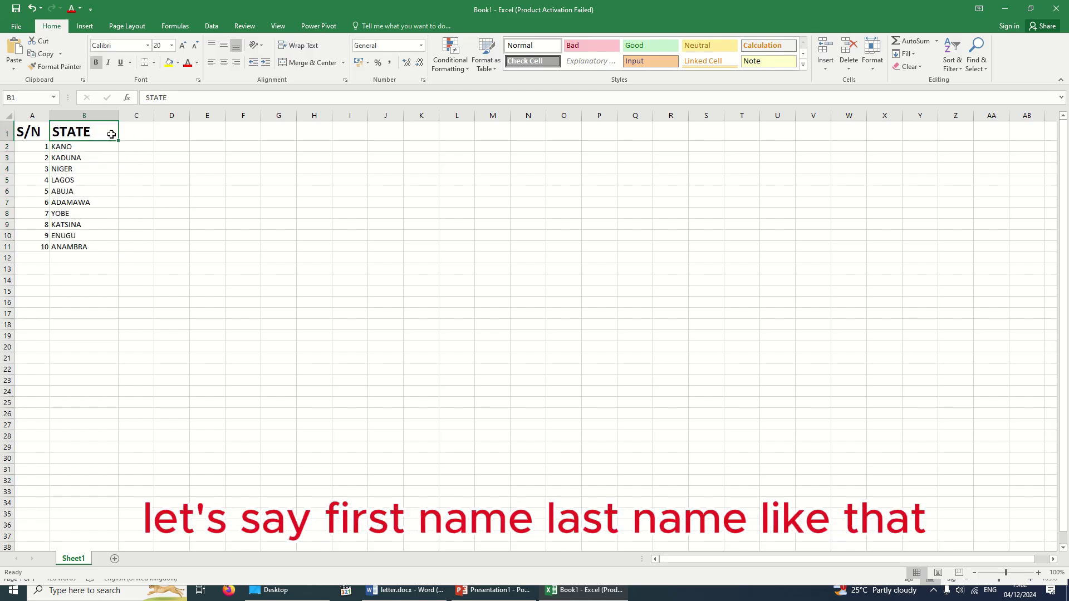
click(135, 134)
click(166, 134)
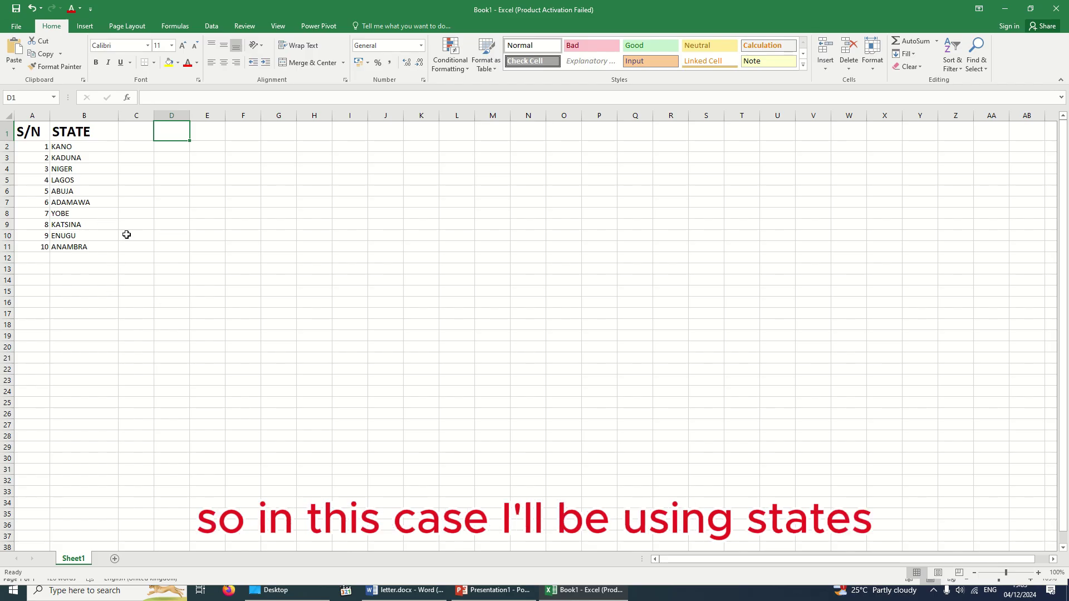
drag(90, 148, 94, 246)
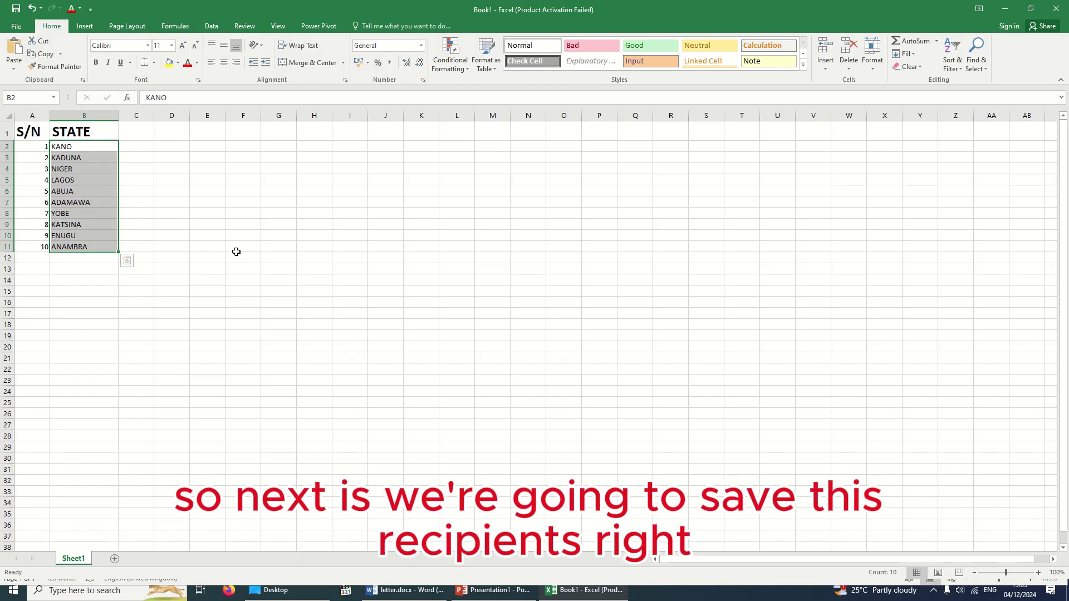
Save the workbook to the Desktop as an Excel Workbook named STATES.
click(14, 26)
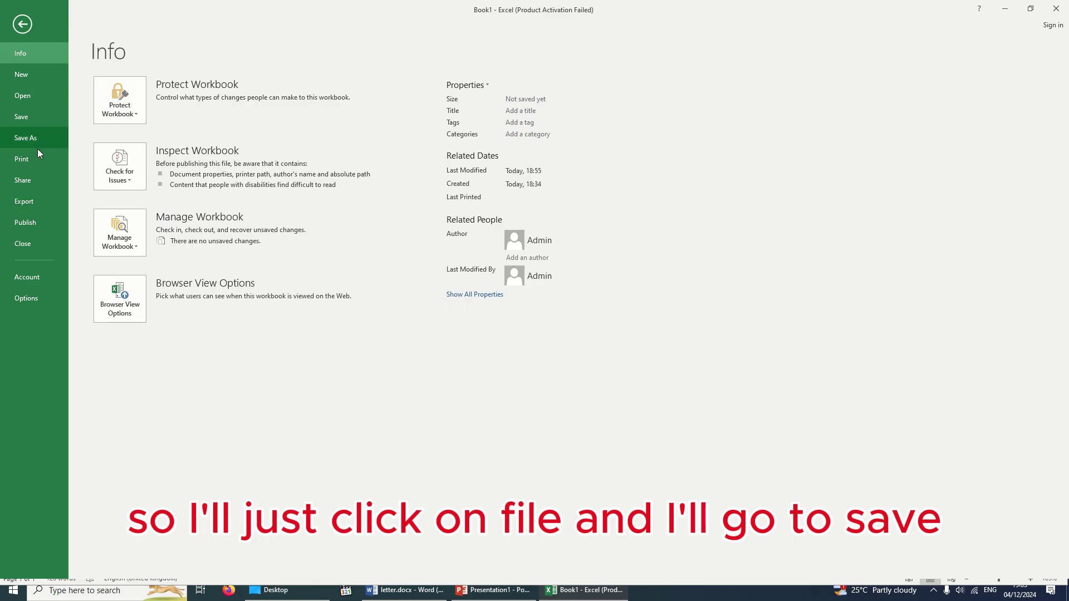
click(33, 119)
click(321, 109)
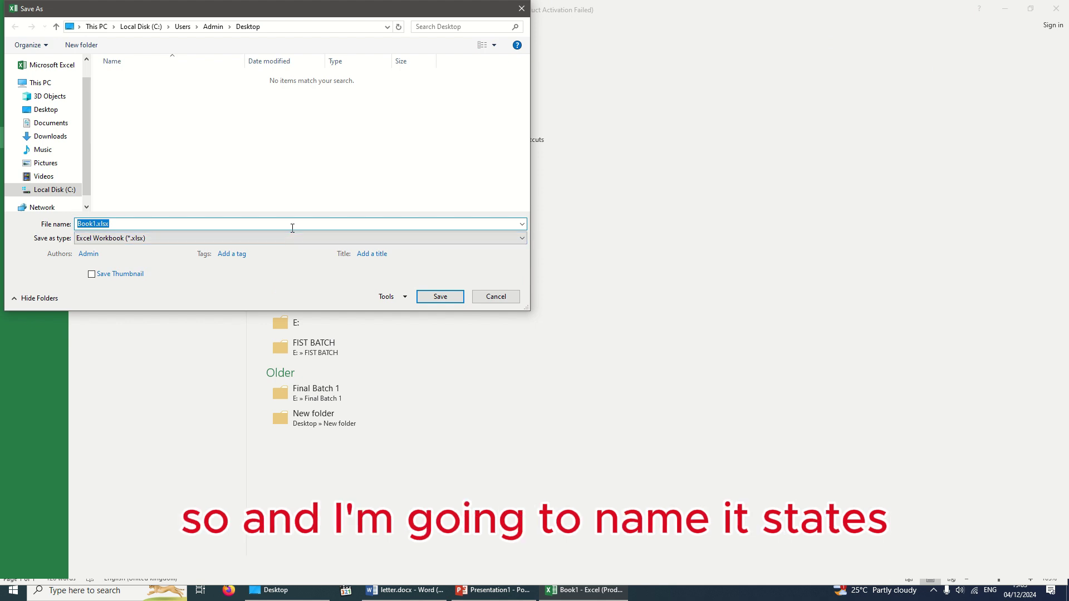
text(STATE)
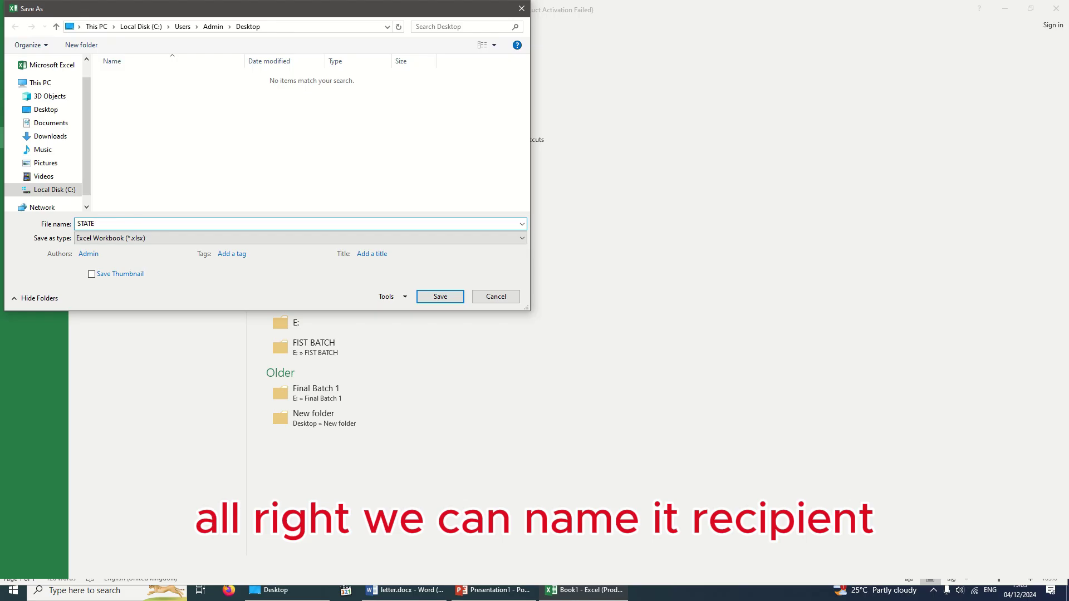
text(S)
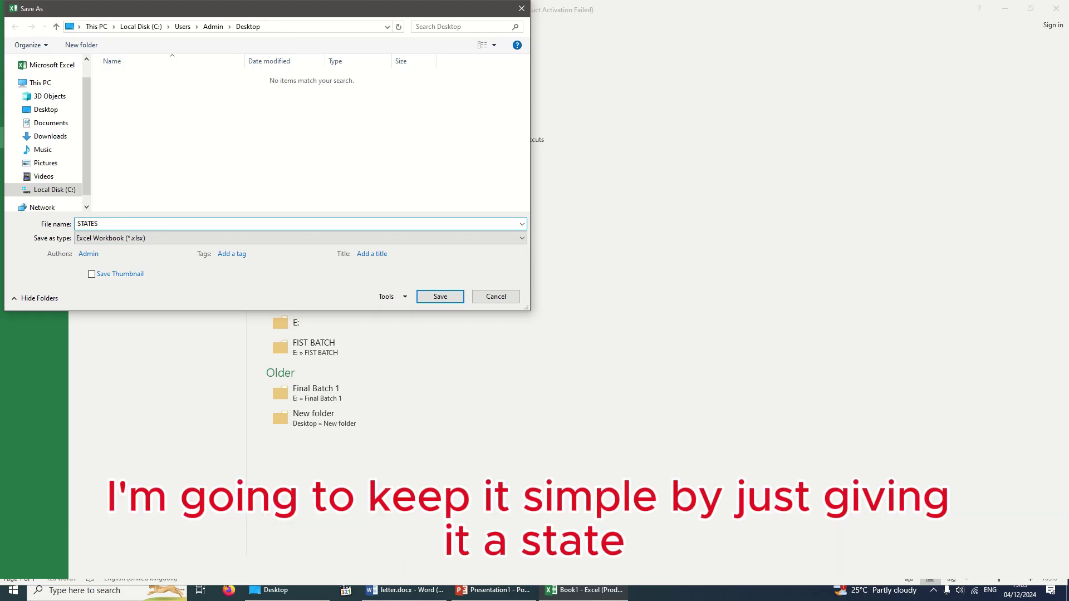
click(436, 298)
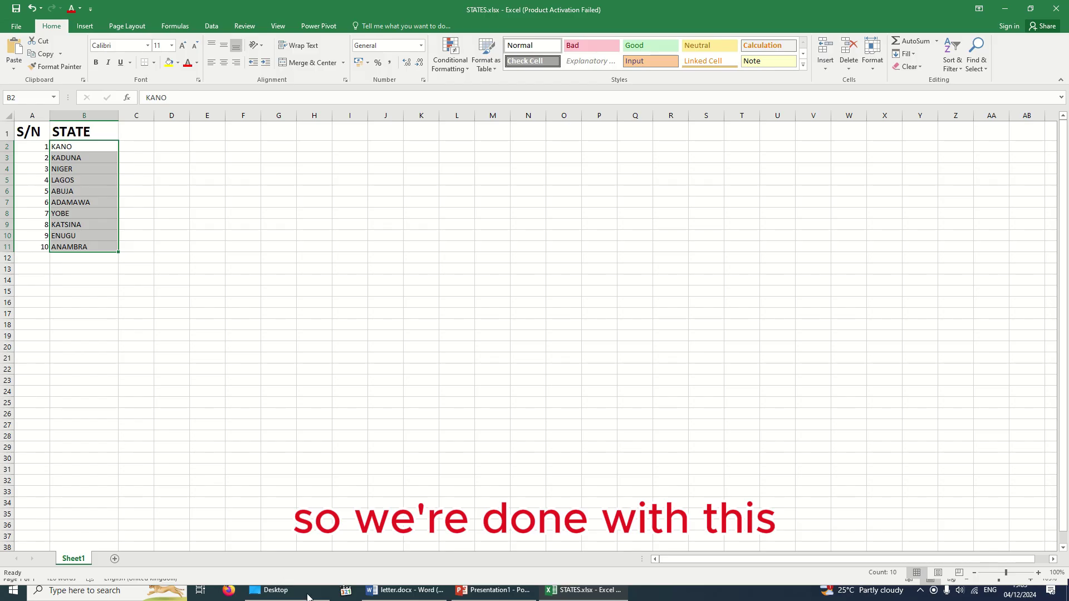
Switch to letter.docx in Word and run the Step-by-Step Mail Merge Wizard for Letters, using the current document, up to recipient selection.
click(440, 592)
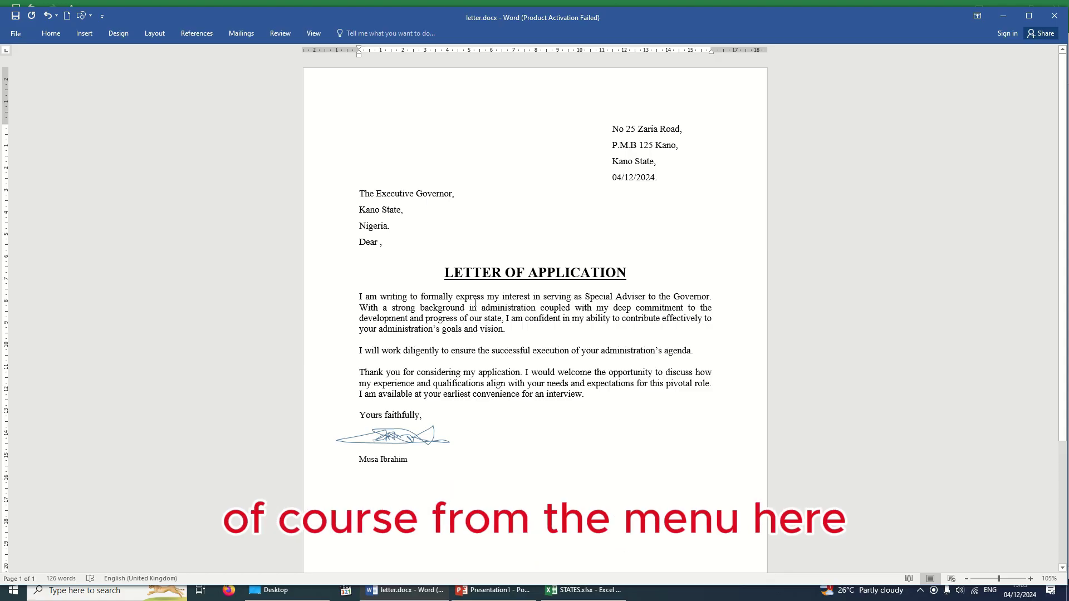
click(241, 34)
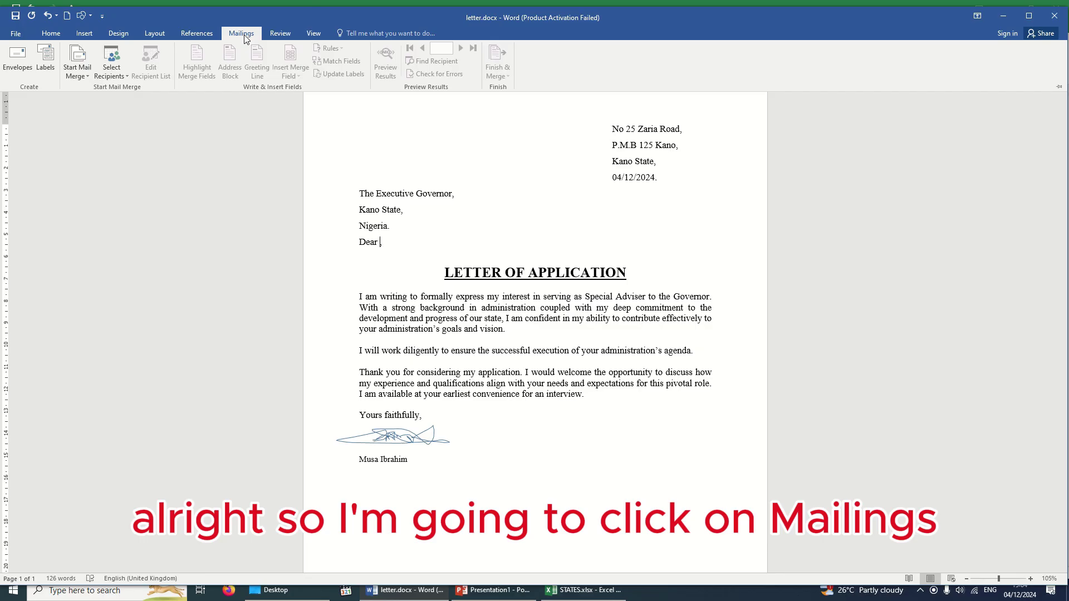
click(82, 76)
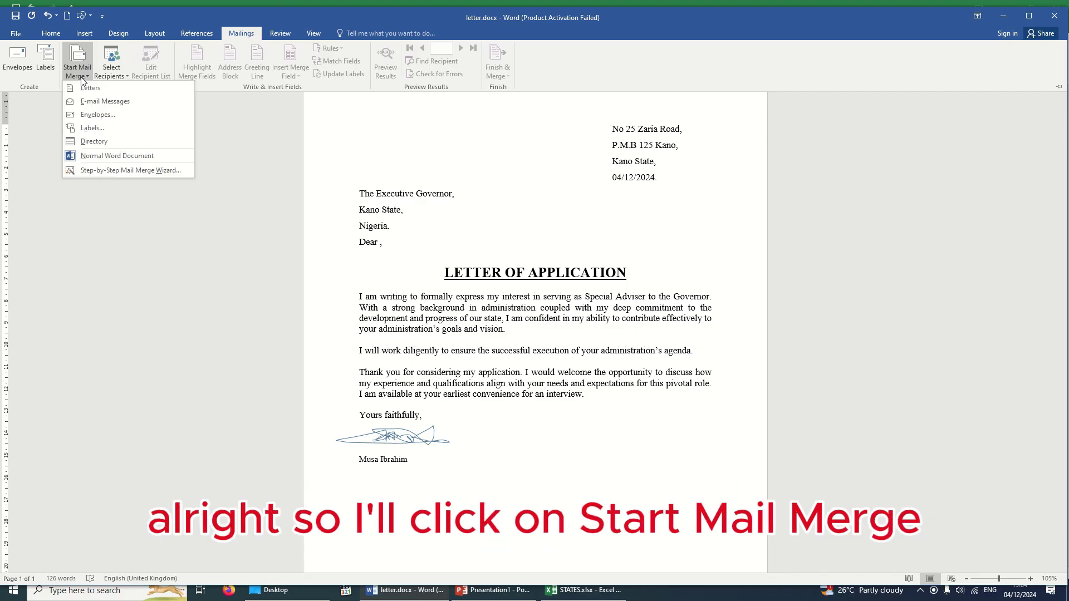
click(111, 170)
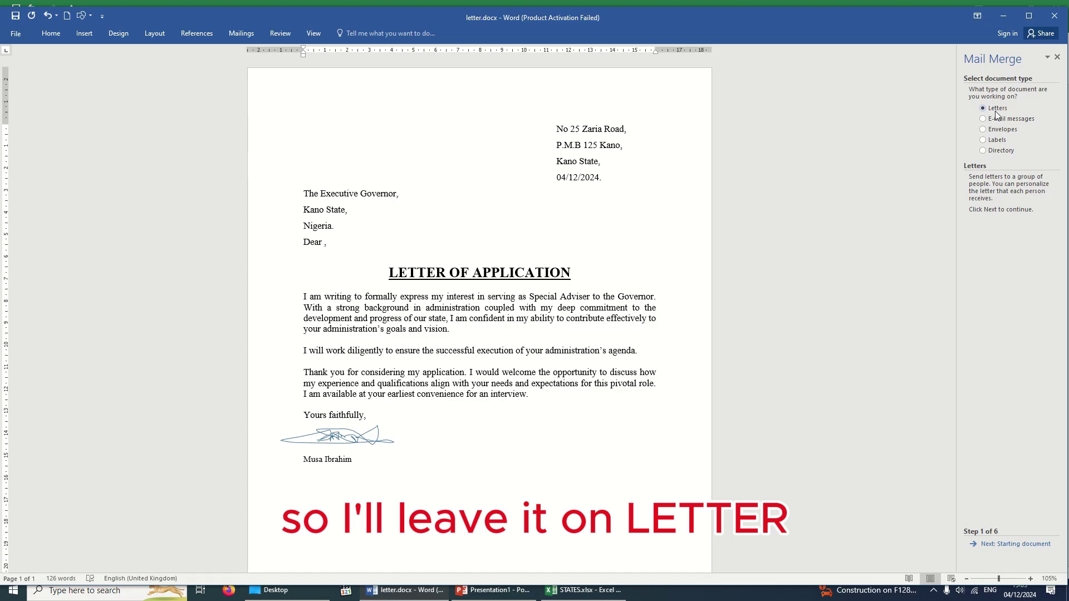
click(1017, 544)
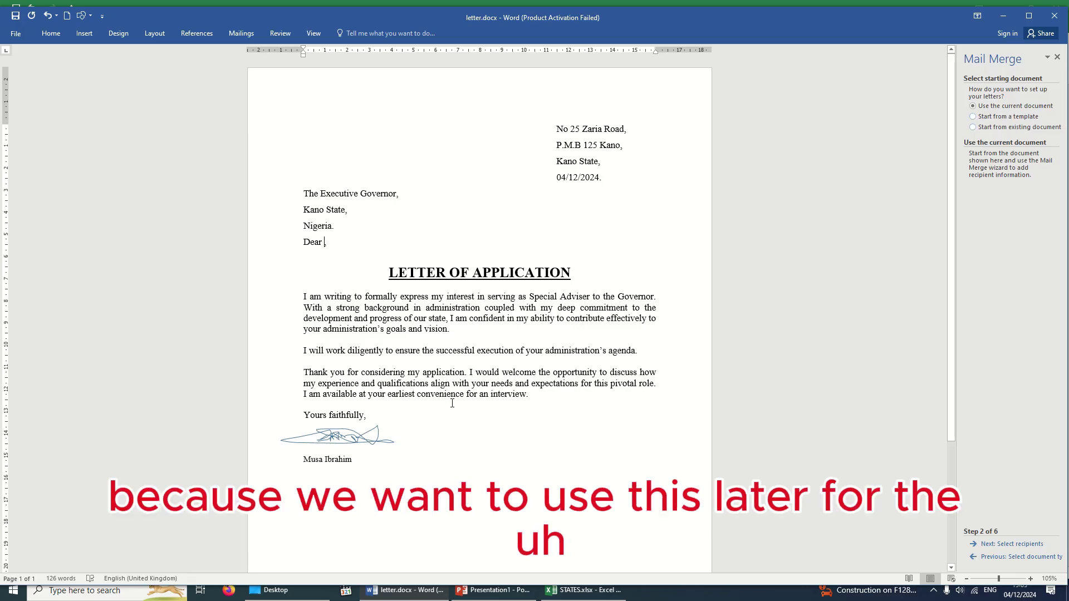
click(1016, 546)
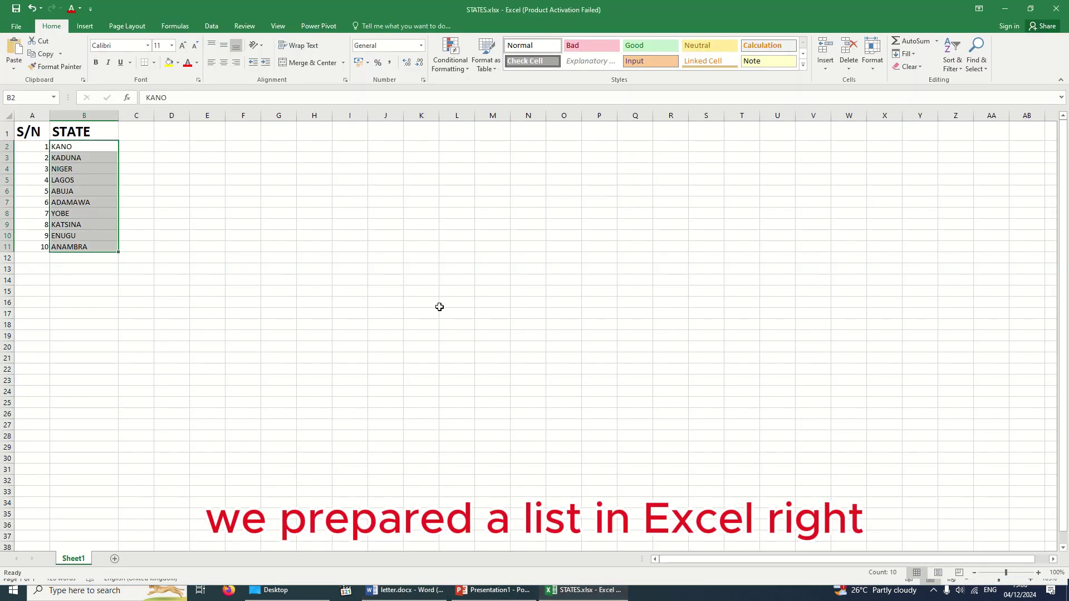
click(196, 300)
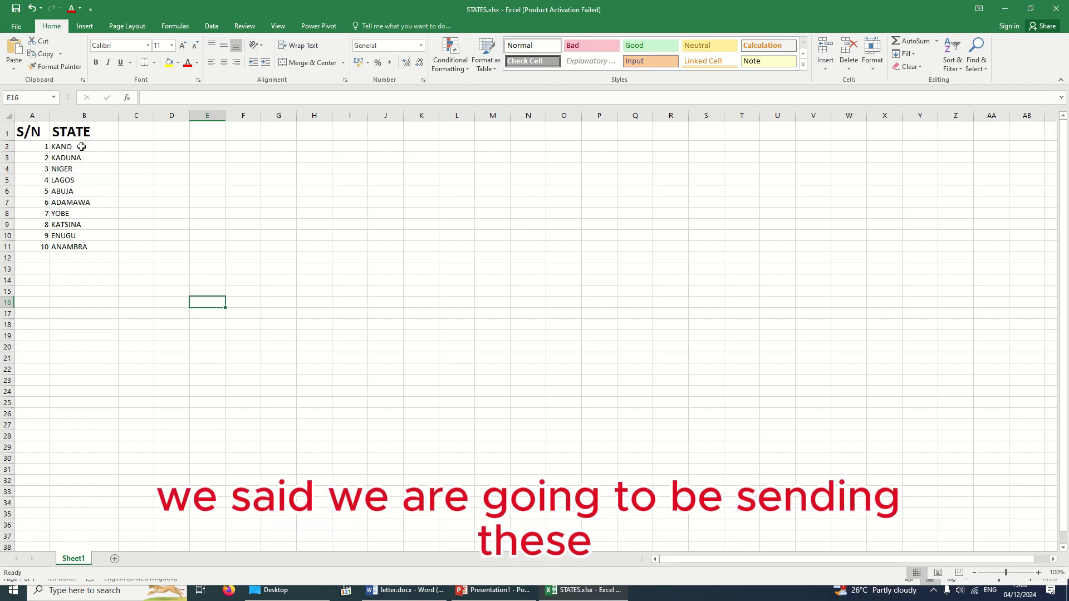
drag(81, 147, 84, 258)
click(111, 334)
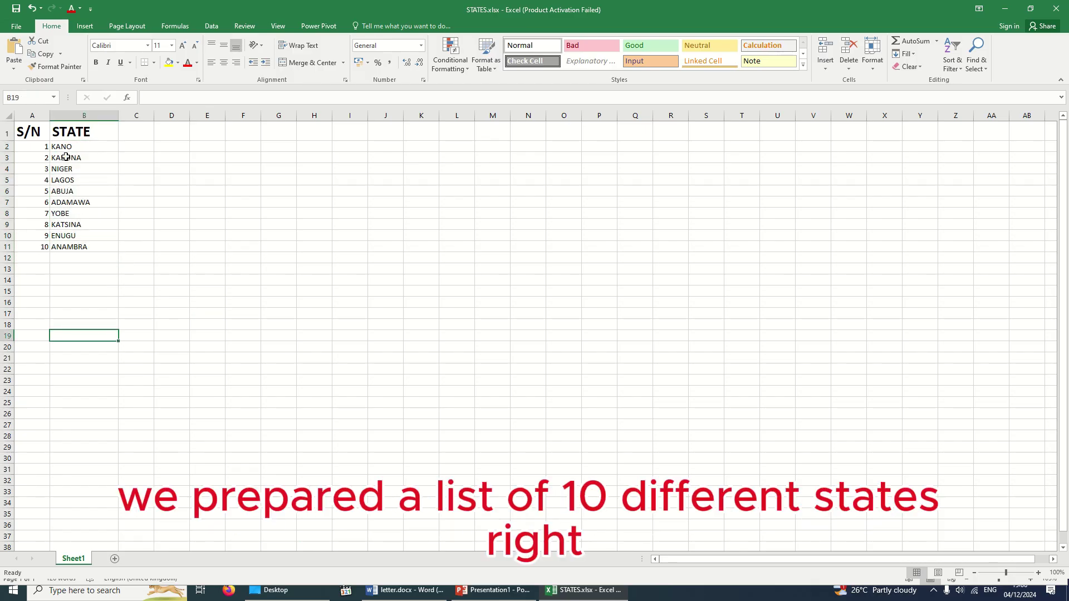
drag(65, 146, 63, 249)
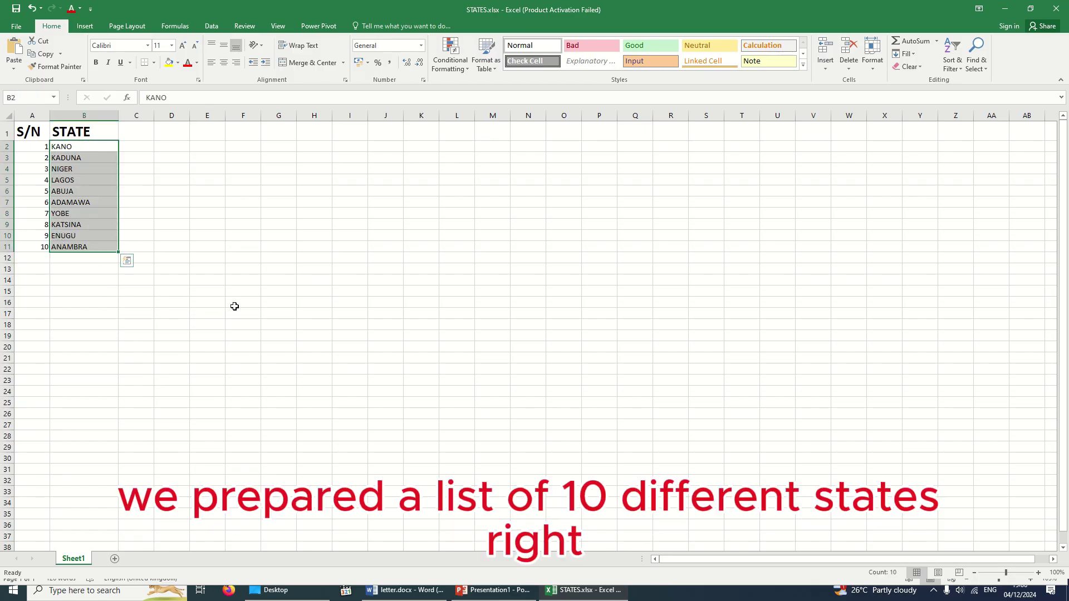
Switch to letter.docx in Word and load Sheet1$ of STATES.xlsx from the Desktop as the recipient list, with the first row as column headers.
click(405, 591)
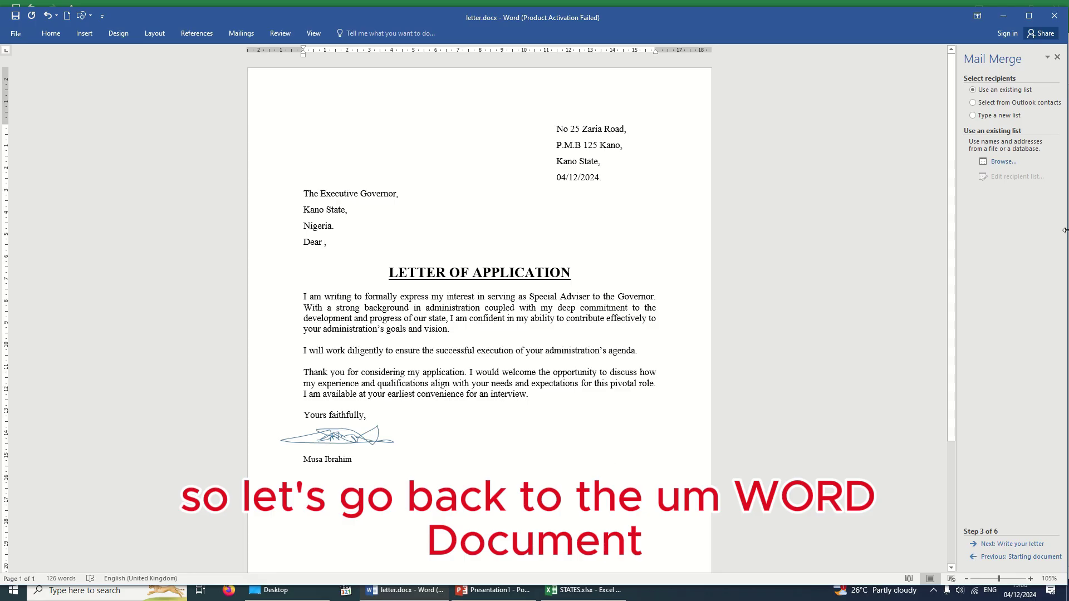
click(1002, 163)
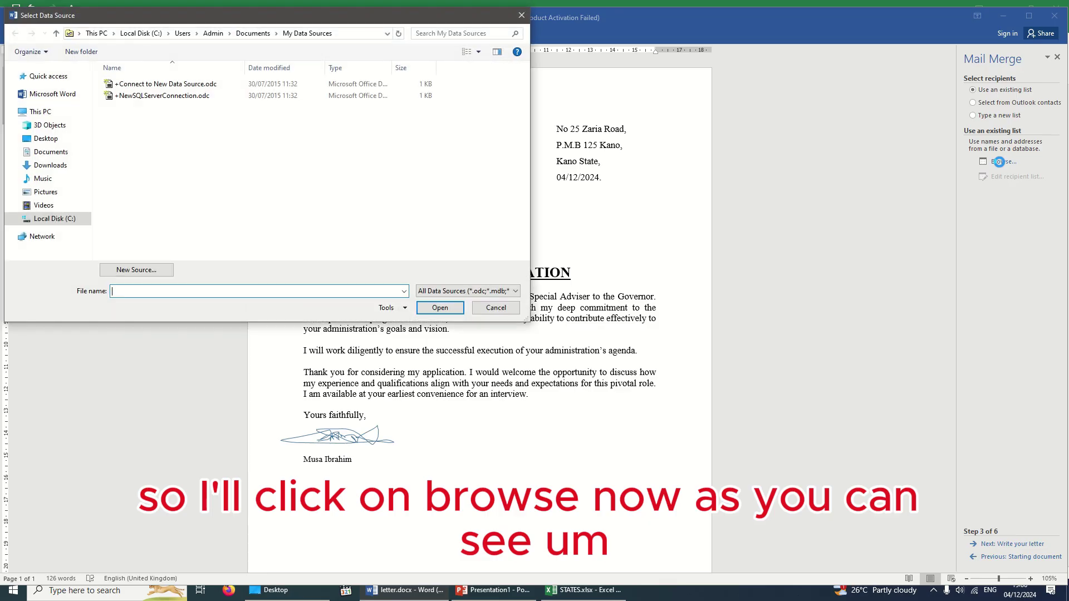
click(44, 140)
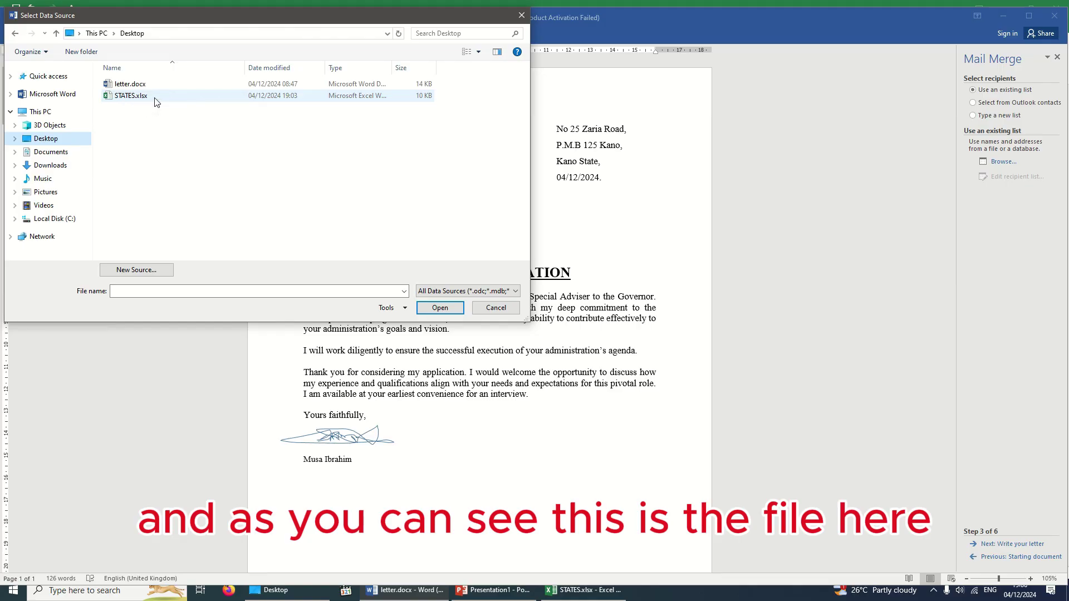
click(156, 102)
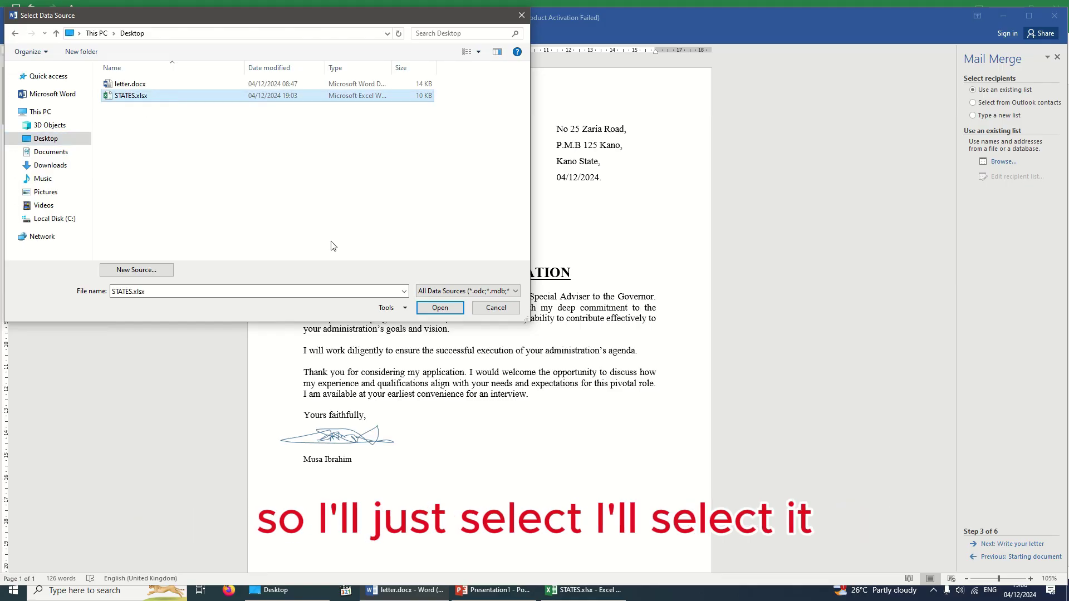
click(440, 308)
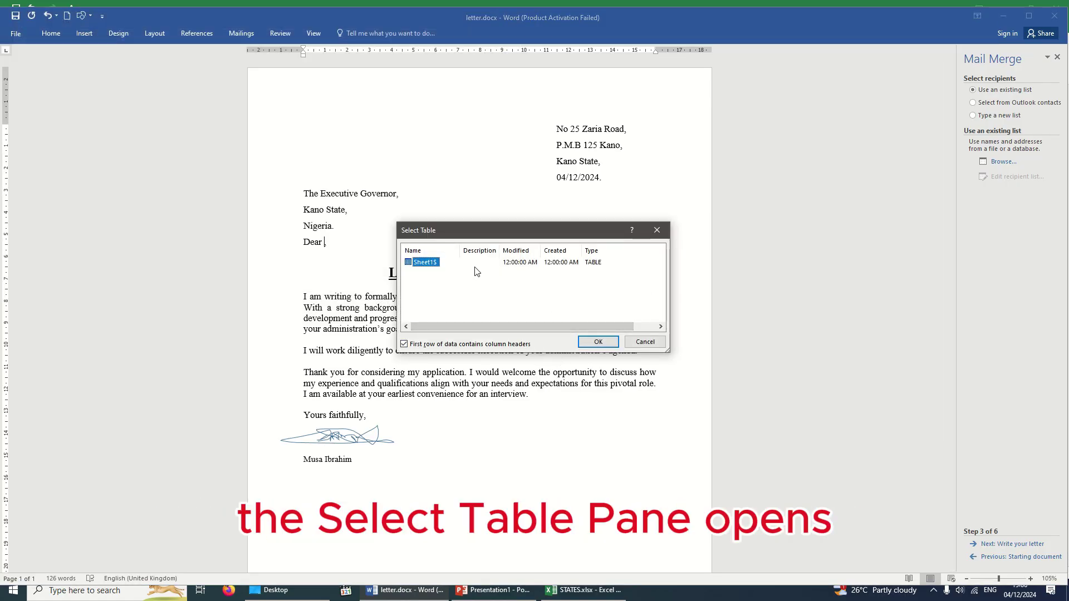
click(598, 343)
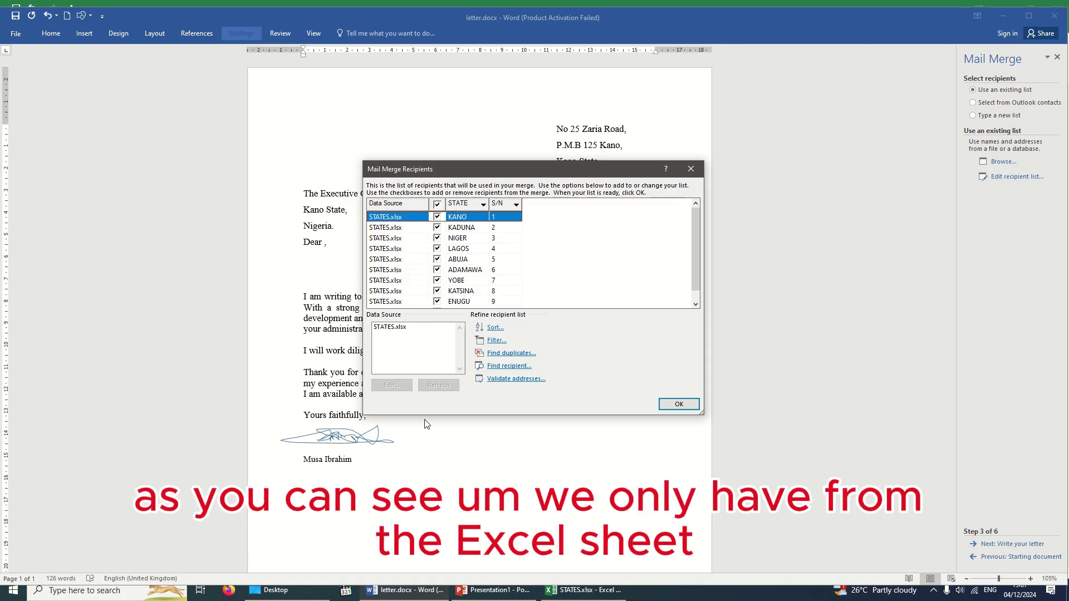
Compare the recipient list with the Excel sheet, try excluding KADUNA and LAGOS from the merge, and include both again.
click(585, 590)
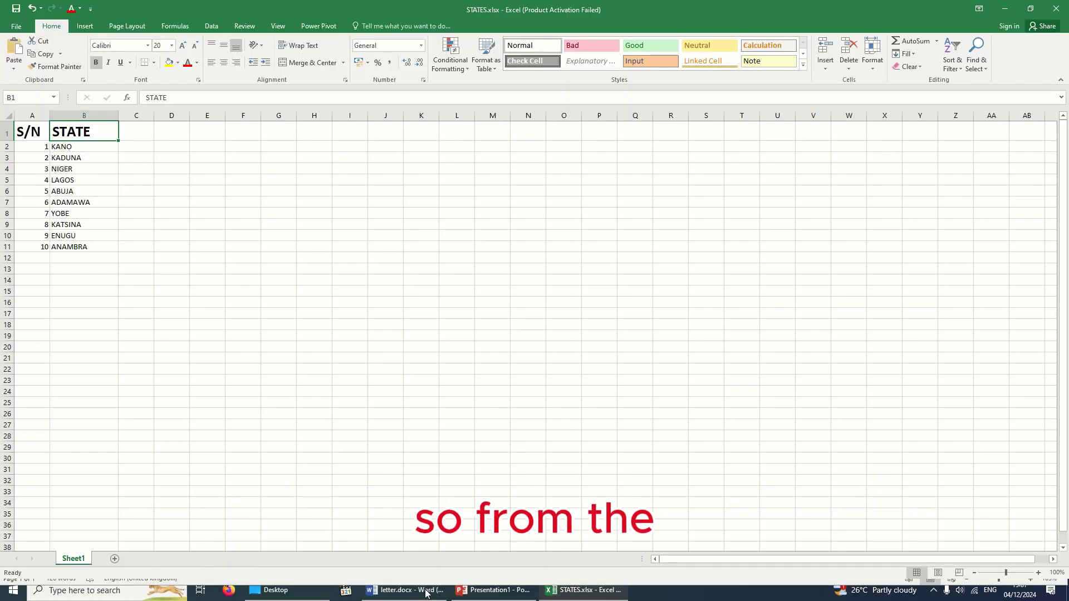
click(411, 590)
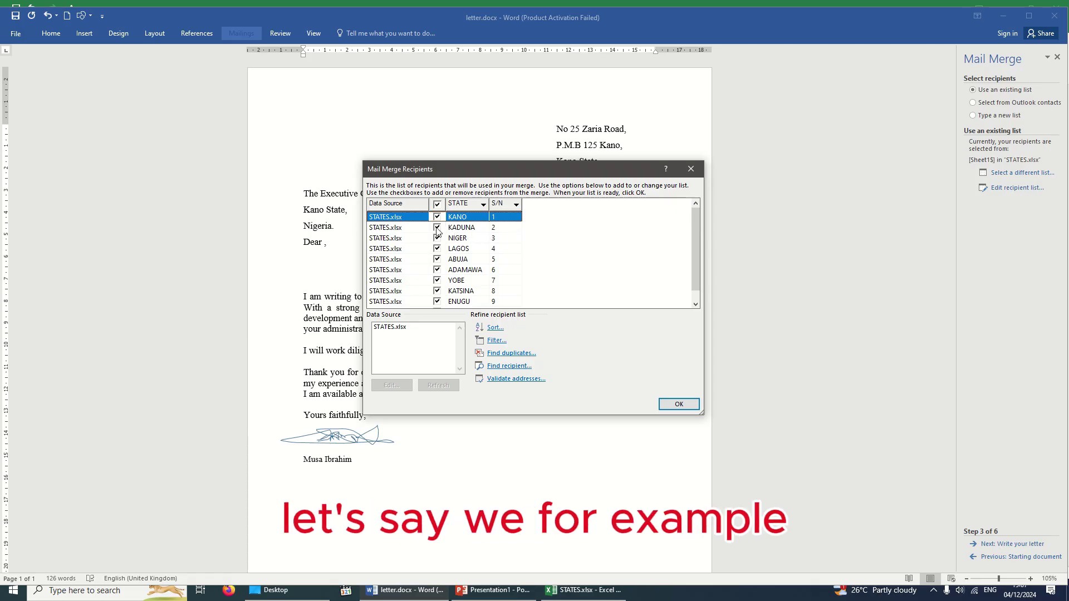
click(437, 228)
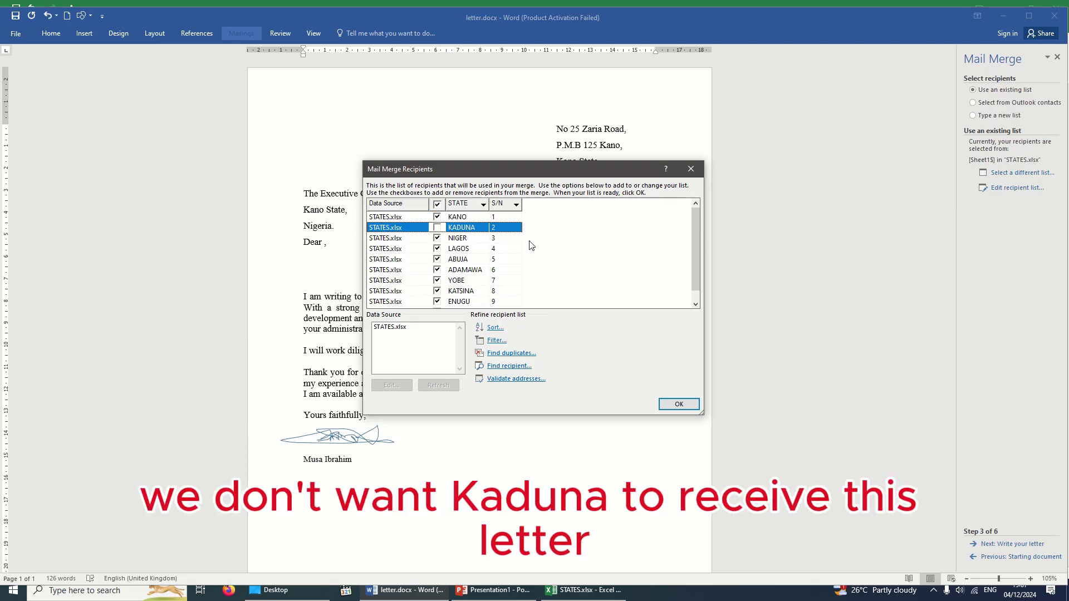
click(437, 249)
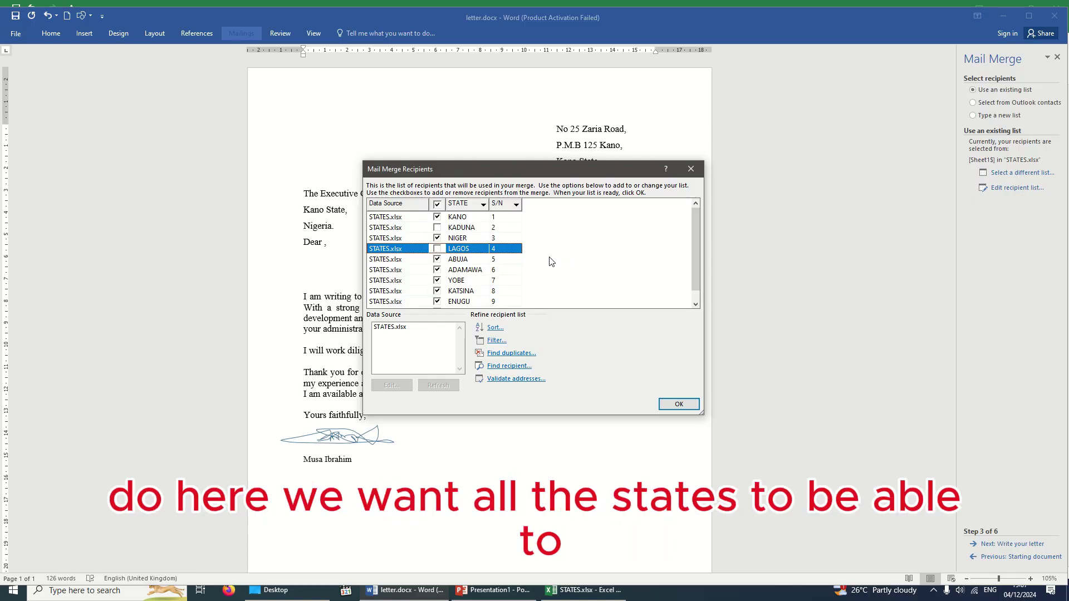
click(437, 248)
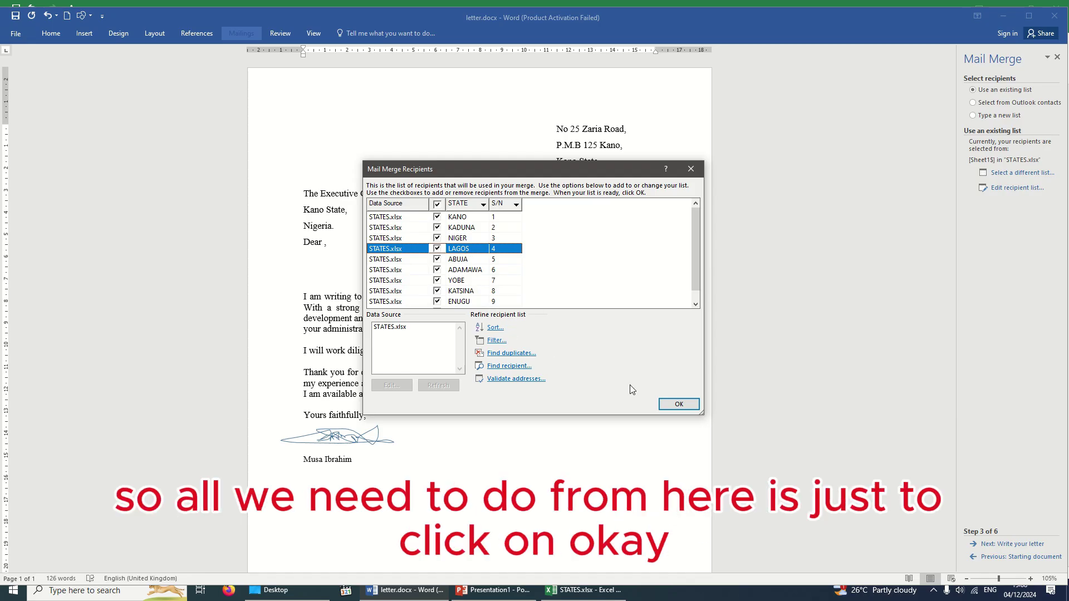
Accept the recipient list with all states included and advance the Mail Merge wizard to previewing the letters.
click(679, 405)
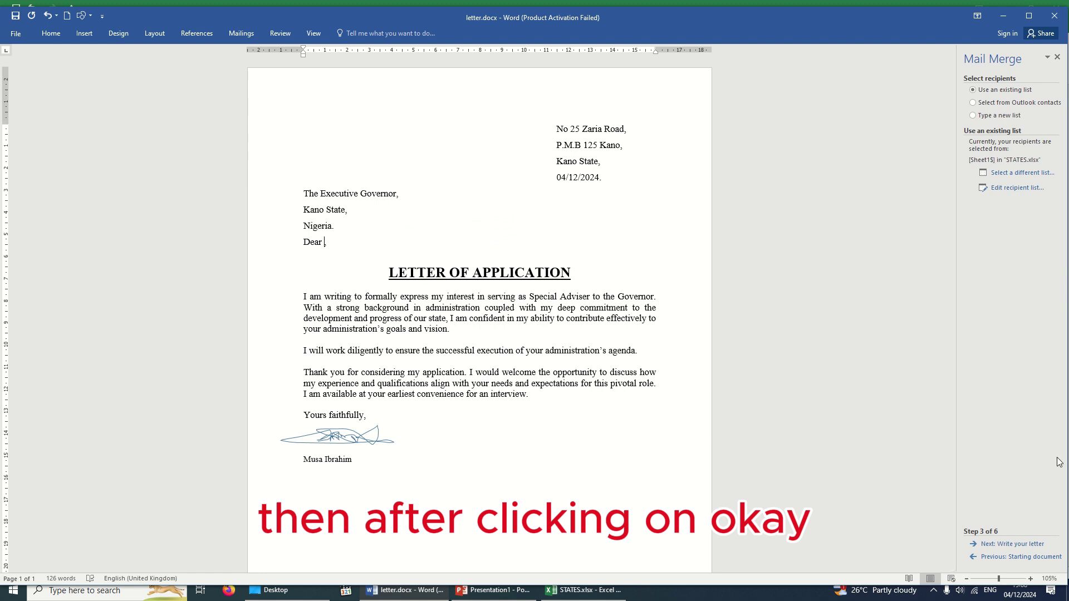
click(1013, 546)
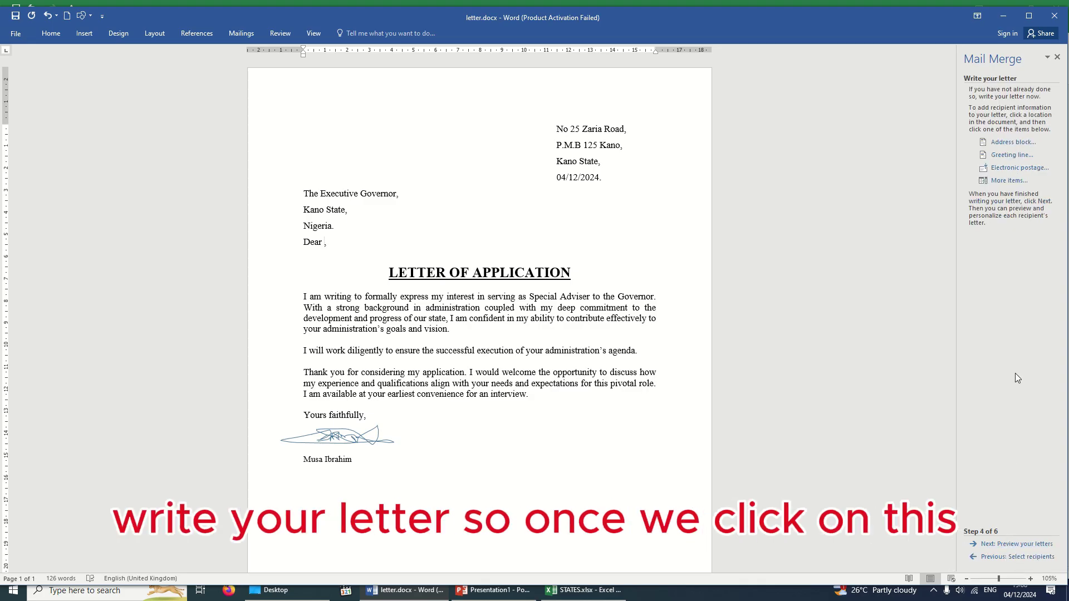
click(1016, 547)
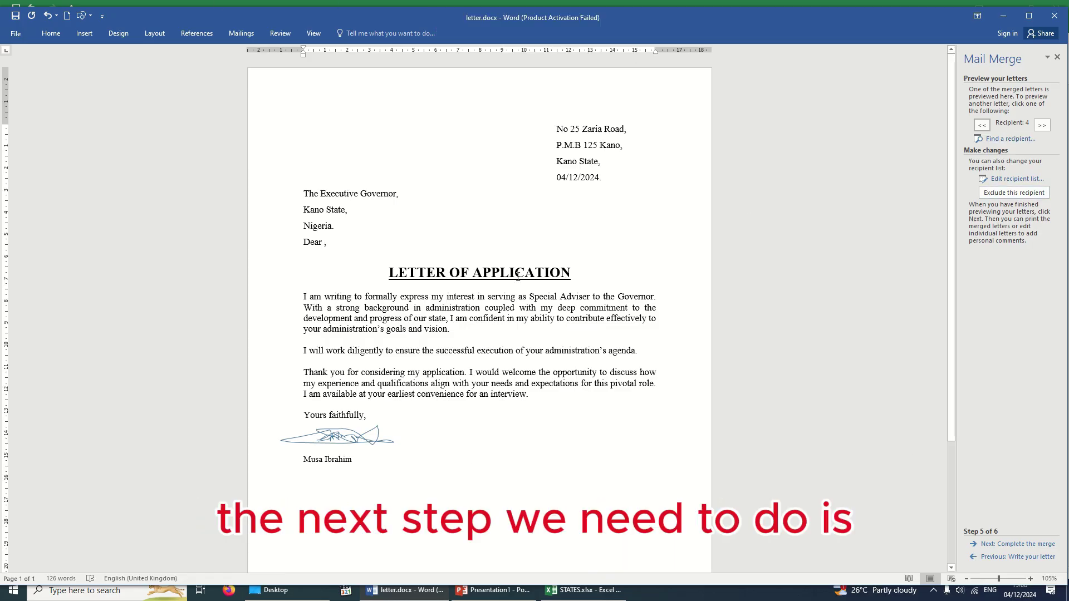
Check the state names in the STATE column of the Excel workbook and return to the letter in Word.
click(238, 34)
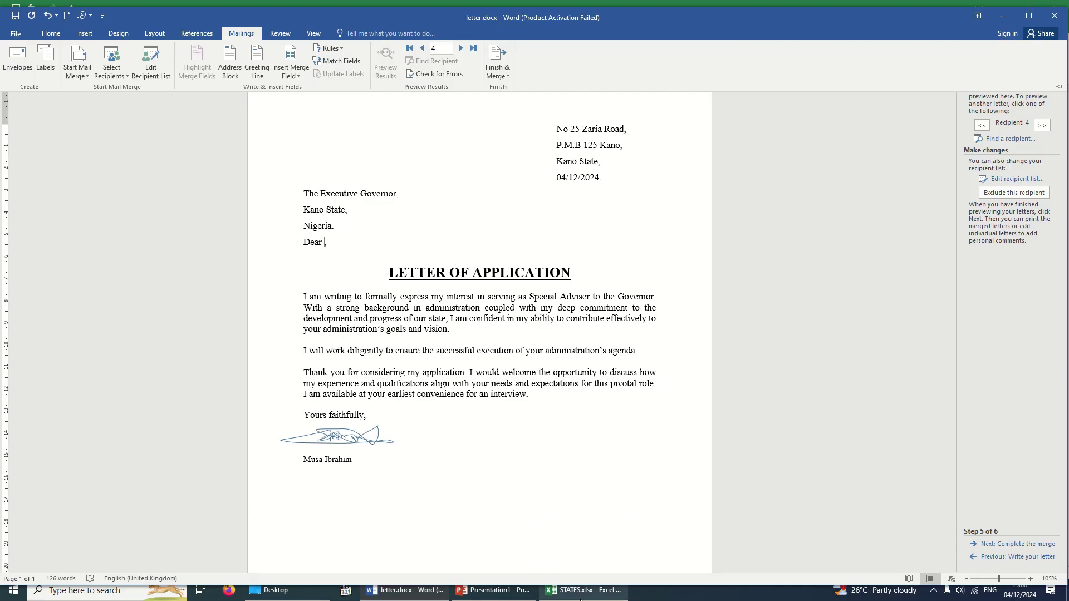
click(585, 590)
click(64, 149)
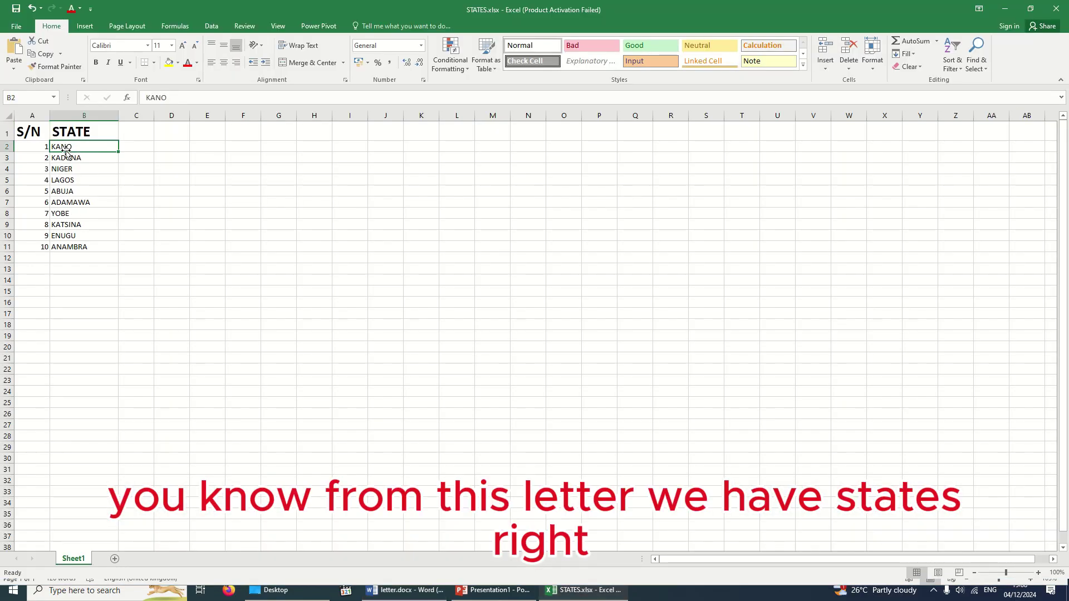
click(65, 158)
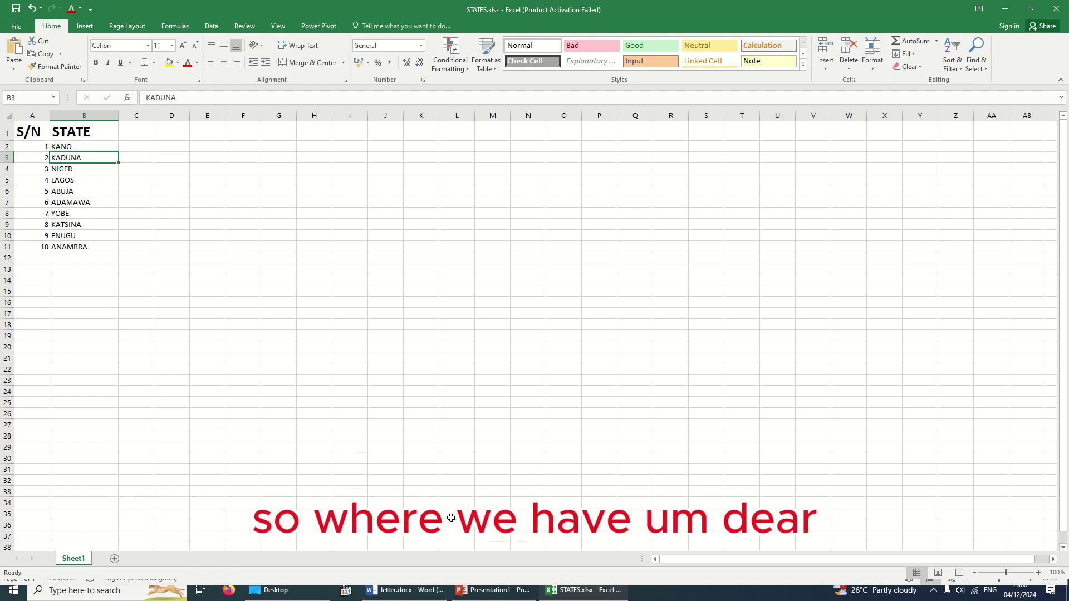
click(405, 590)
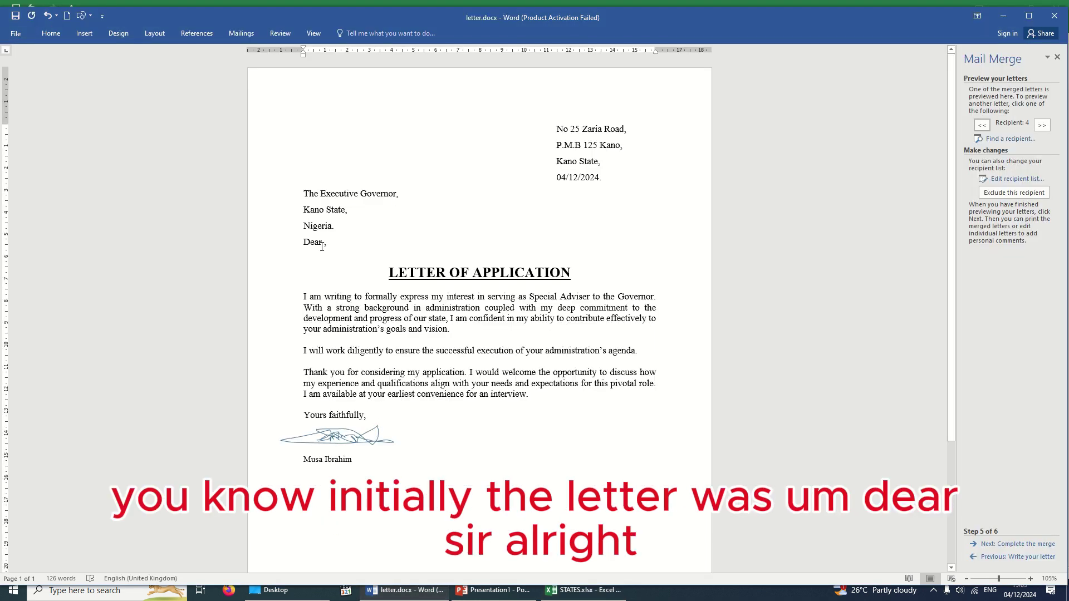
Try Sir and KANO as fixed salutation text after "Dear" and remove each again.
text(SIR)
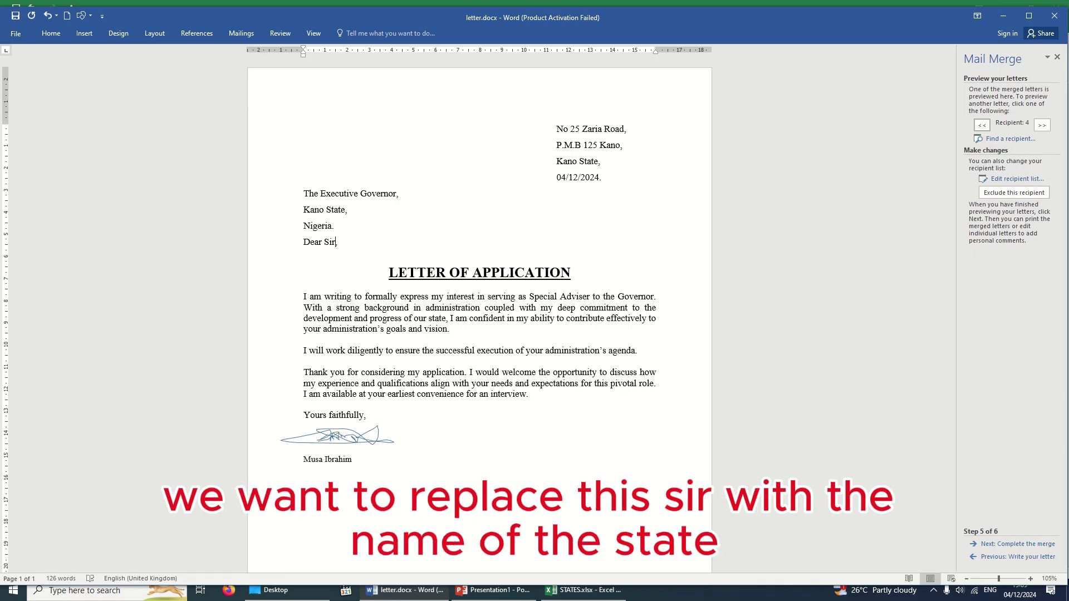
key(BackSpace)
key(BackSpace)
key(BackSpace)
key(BackSpace)
text(KAN)
text(A)
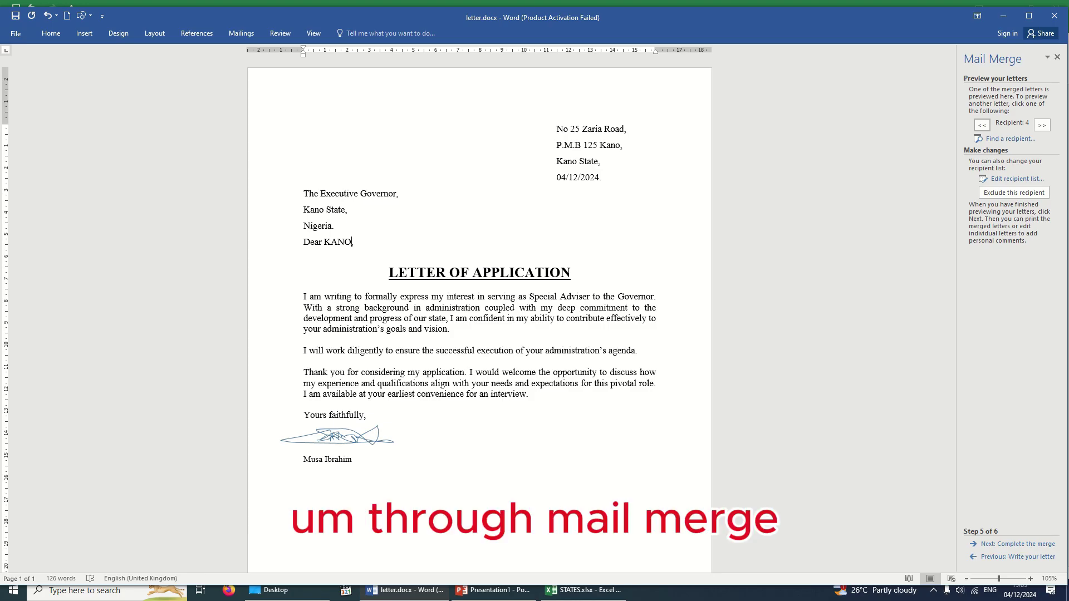
key(BackSpace)
key(BackSpace)
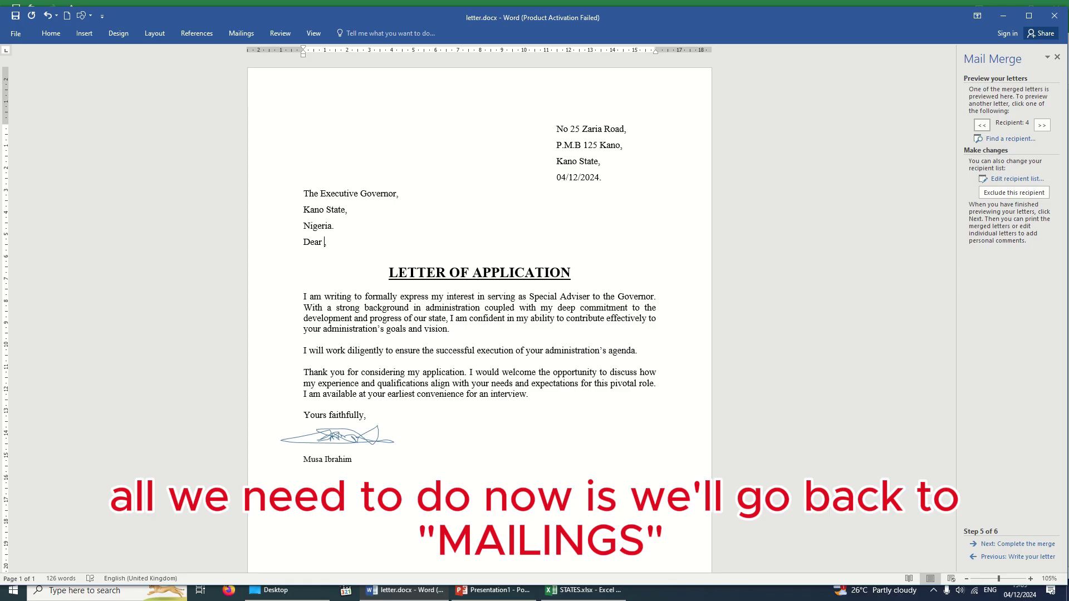
Insert the STATE merge field in the salutation, between "Dear" and the comma.
click(236, 37)
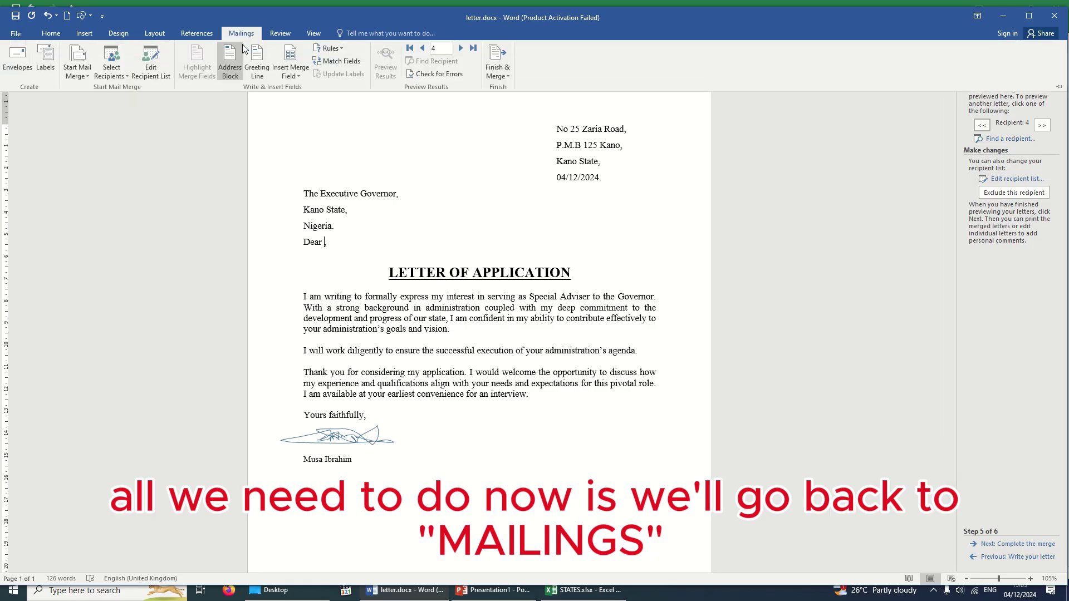
click(295, 76)
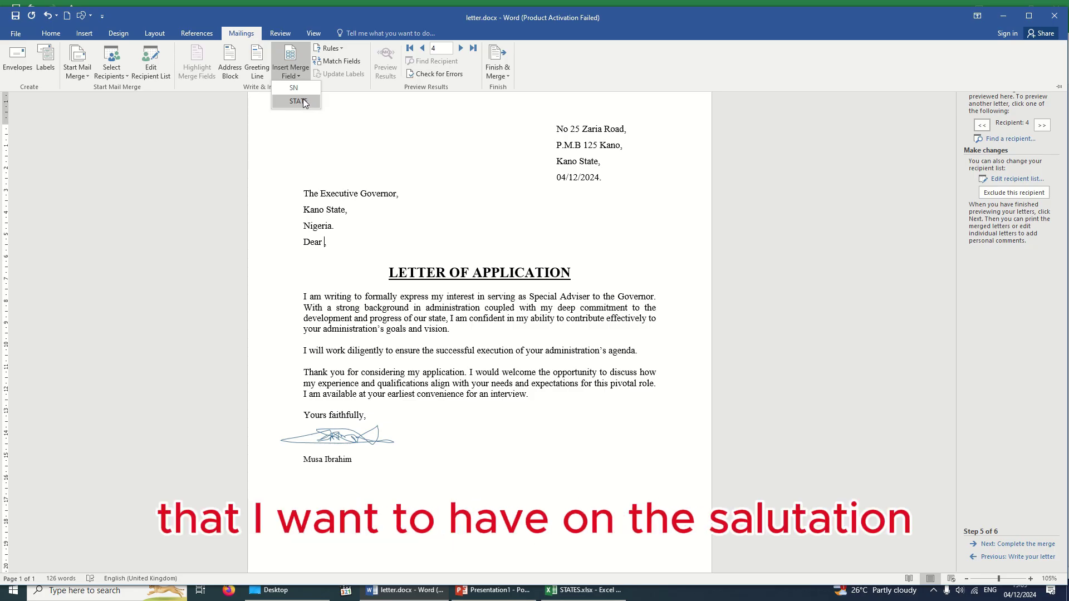
click(304, 102)
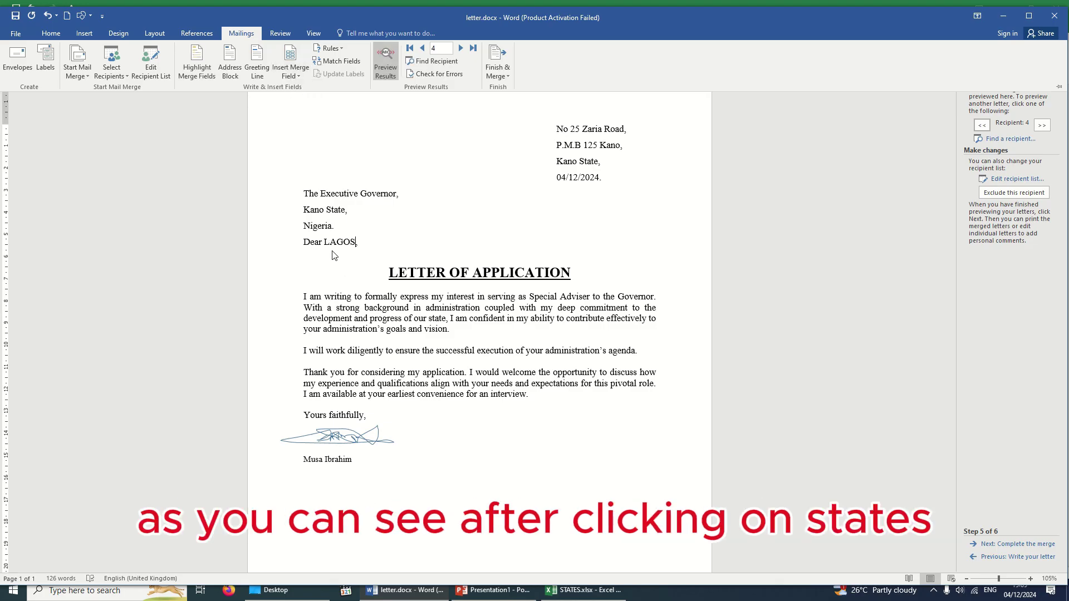
text(,)
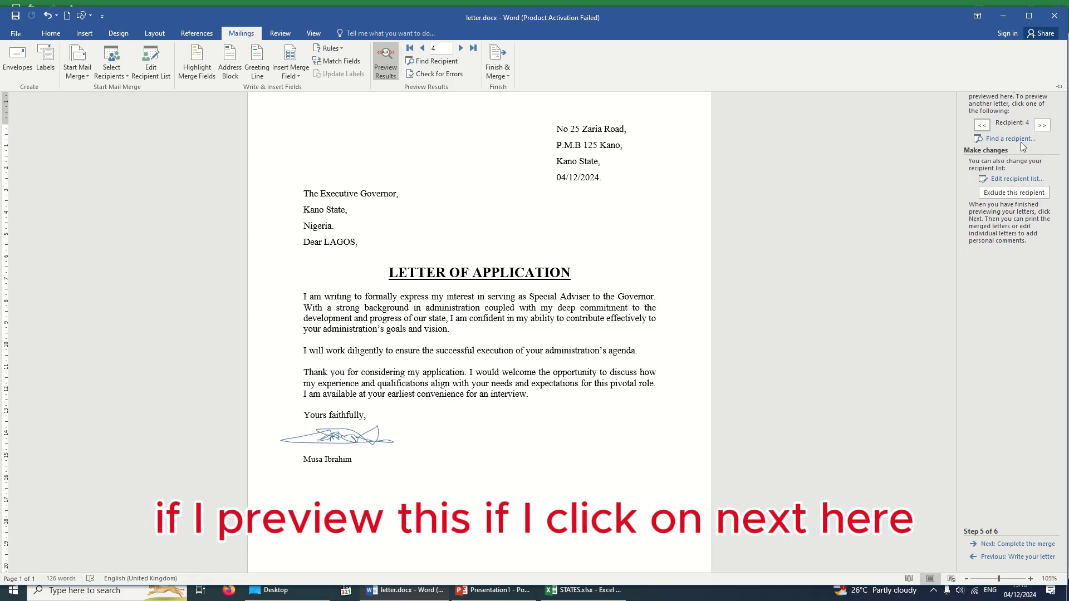
Preview the merged letters forward to recipient 10 and back to recipient 5, checking the state name in the salutation.
click(1042, 126)
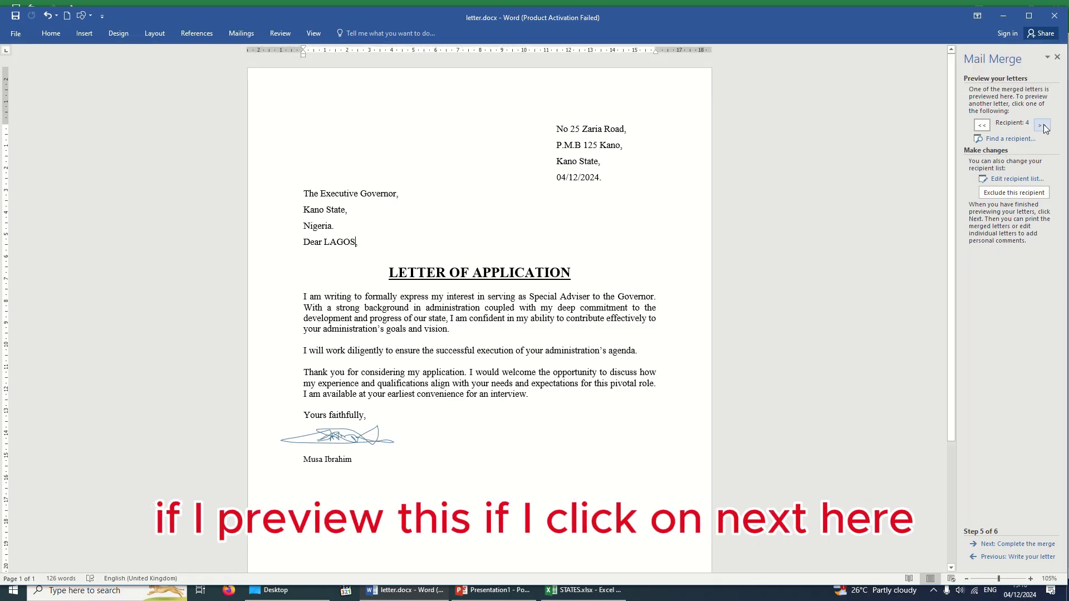
click(1043, 126)
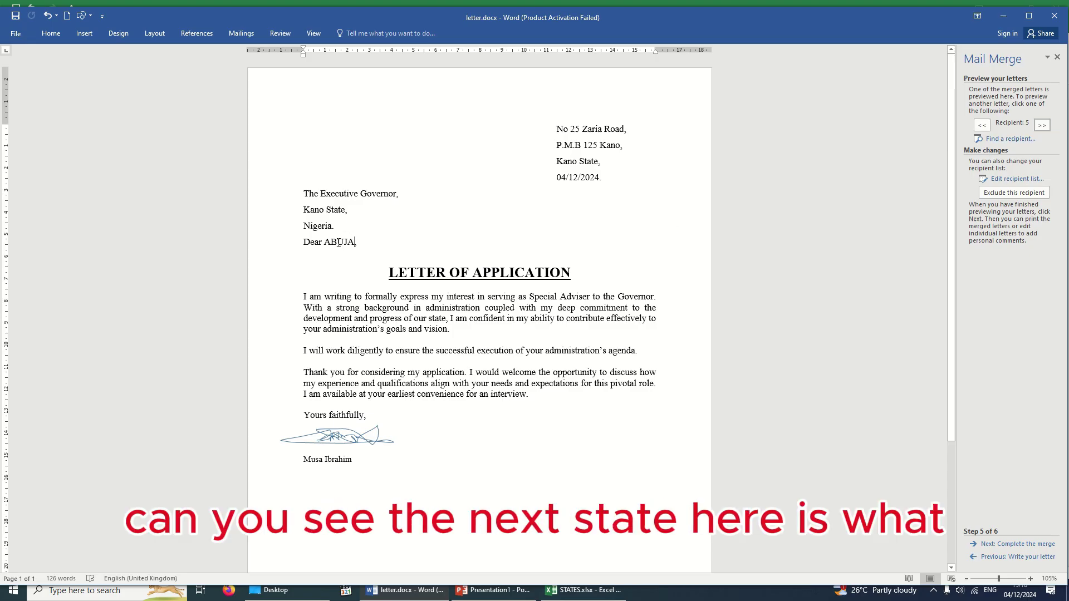
click(1042, 126)
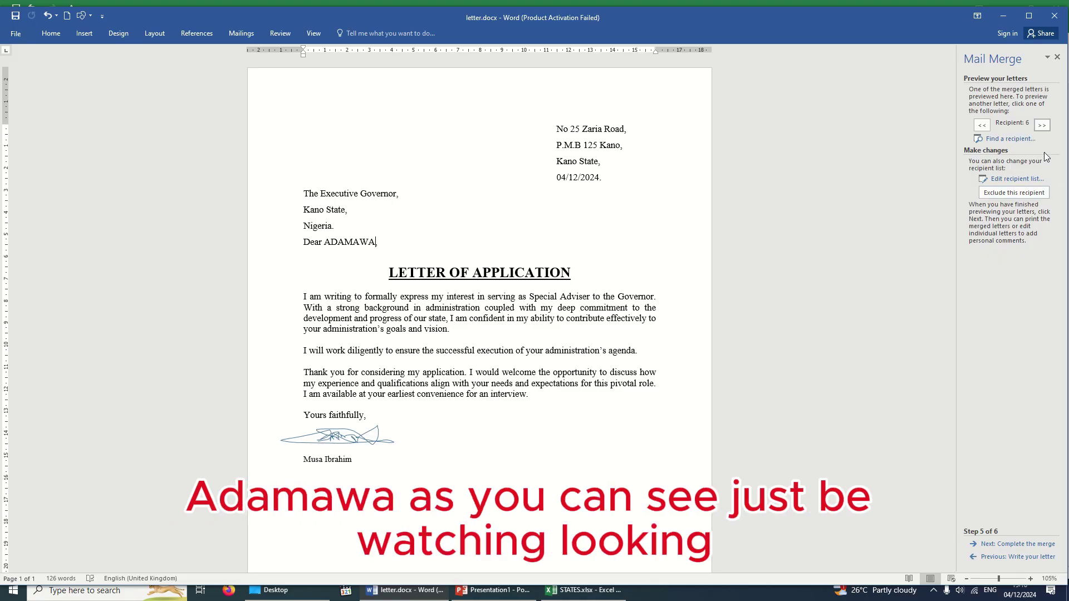
double_click(326, 243)
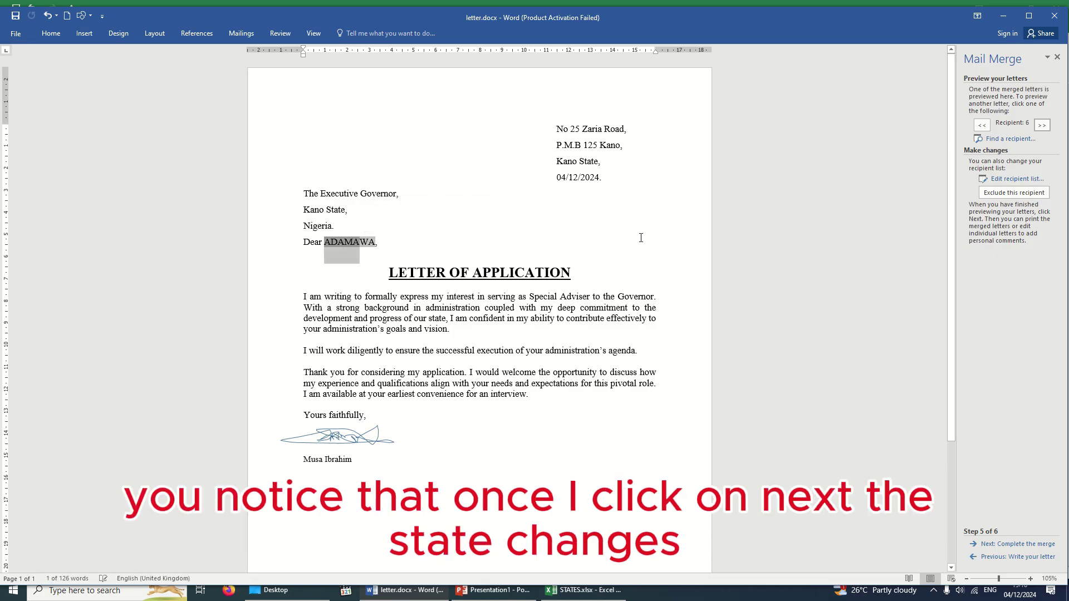
click(1042, 125)
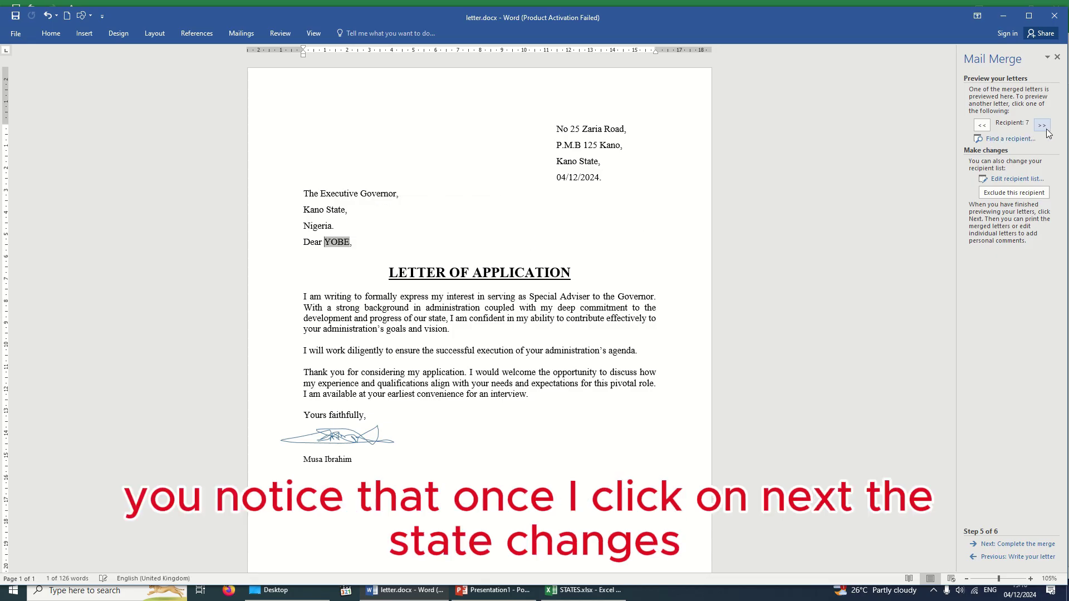
click(1042, 125)
click(1047, 130)
click(1047, 130)
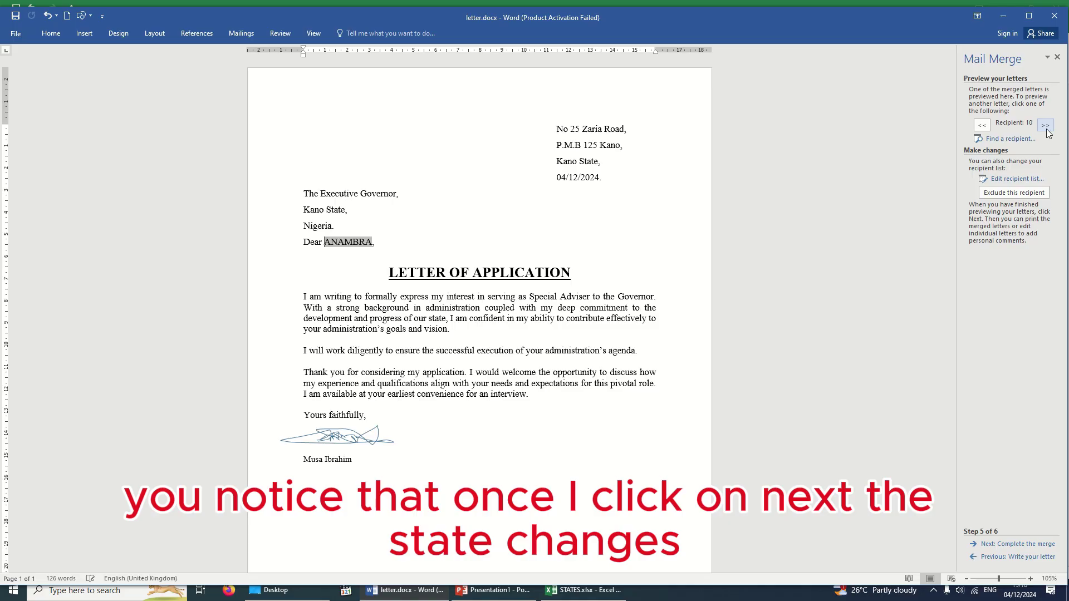
click(984, 125)
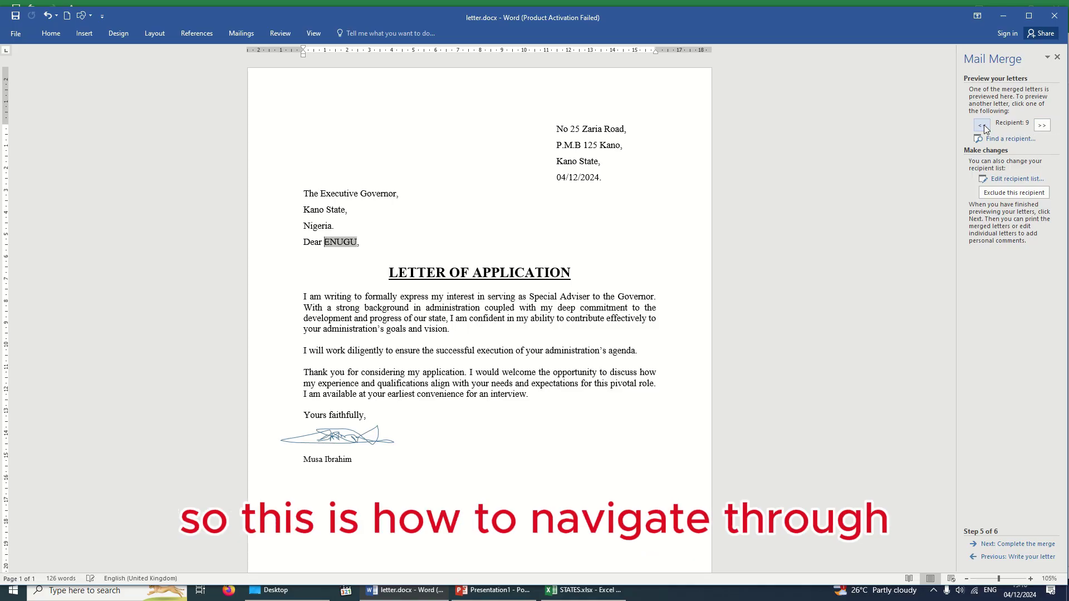
click(984, 125)
click(984, 125)
click(984, 125)
click(984, 125)
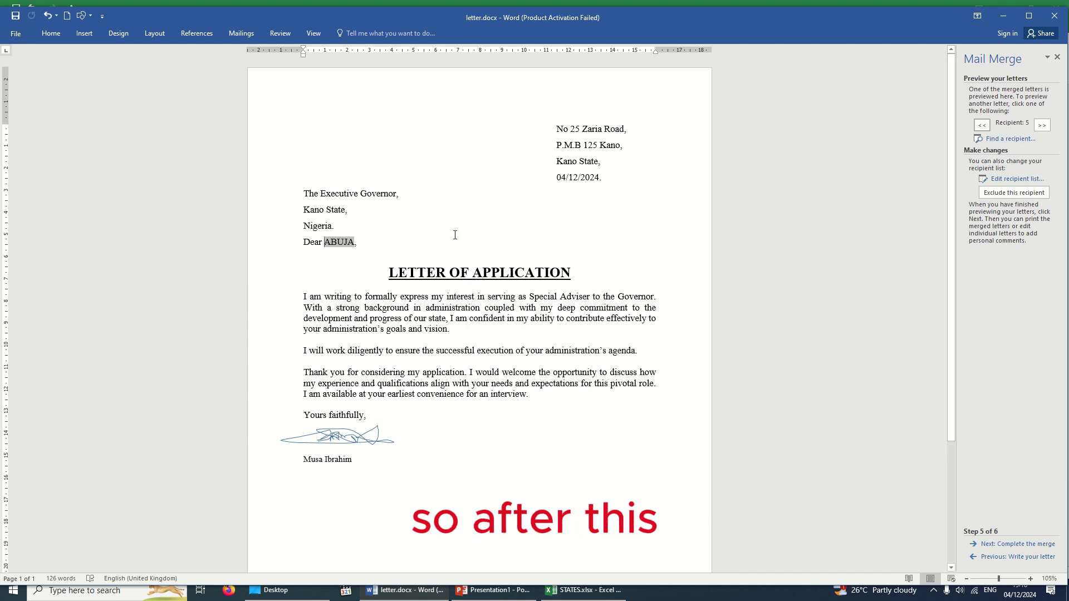
Finish the merge by printing all records, one copy, with the Microsoft Print to PDF printer.
click(240, 34)
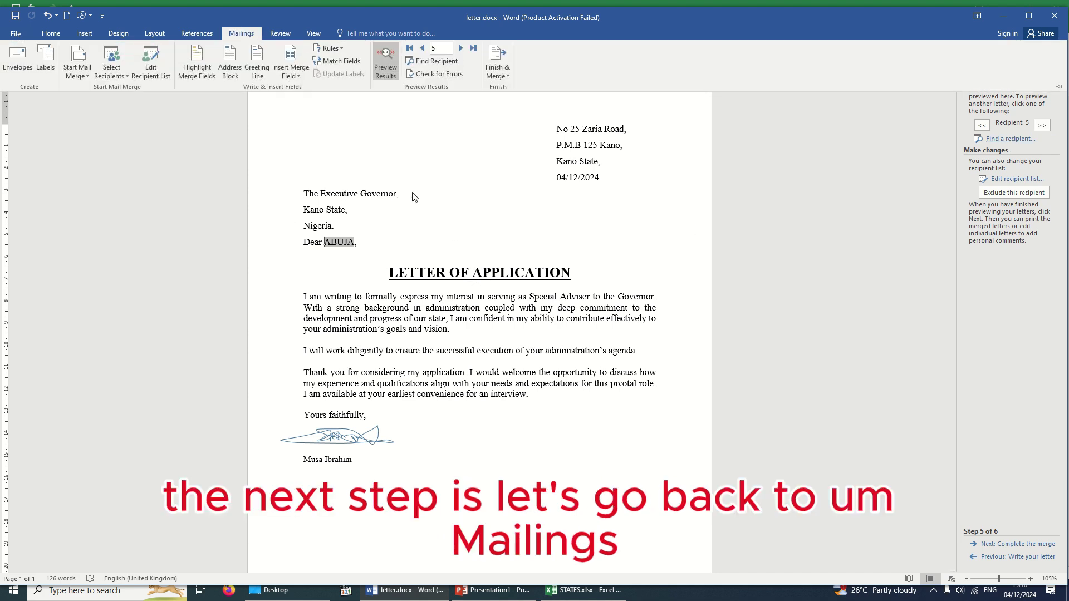
click(505, 82)
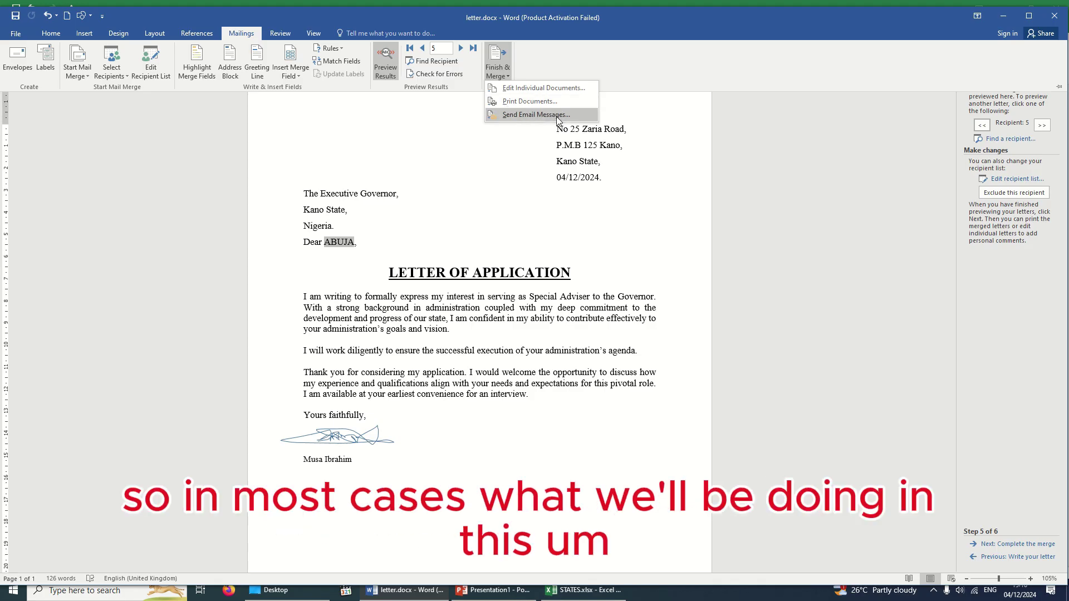
click(523, 101)
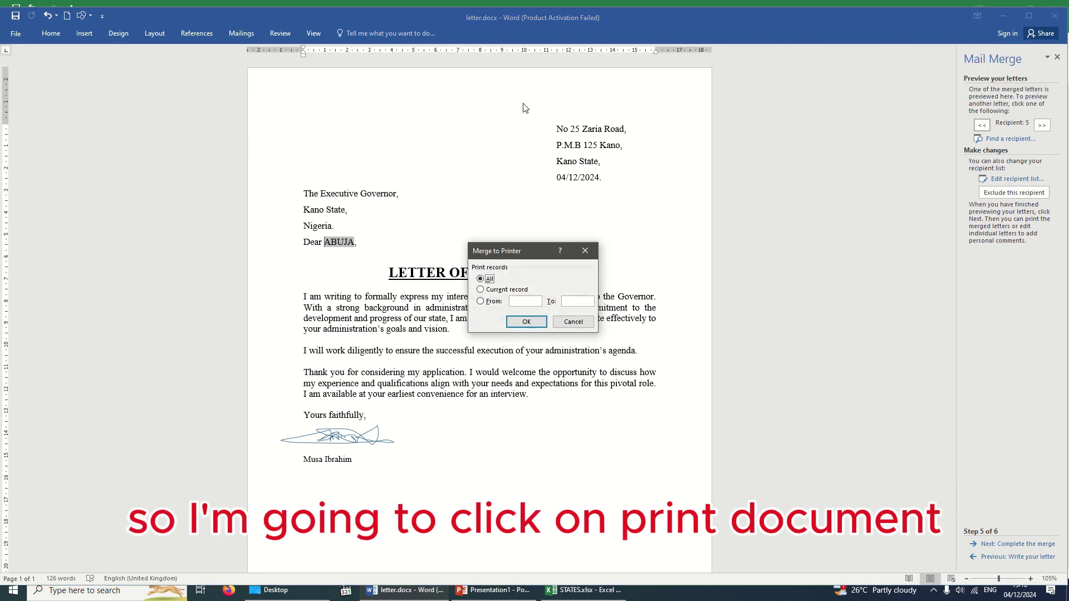
click(526, 322)
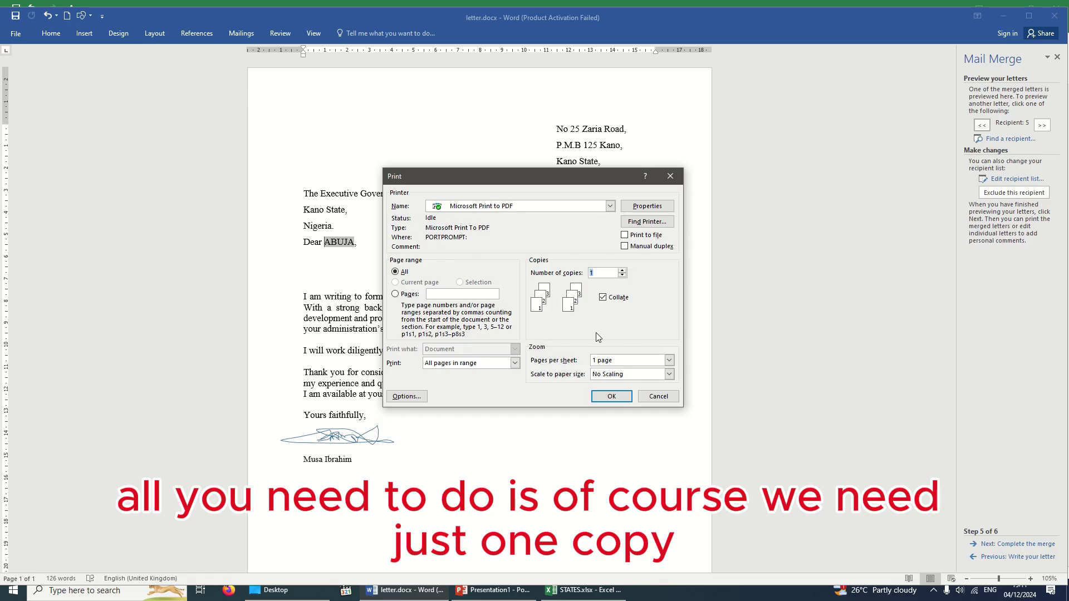
click(611, 397)
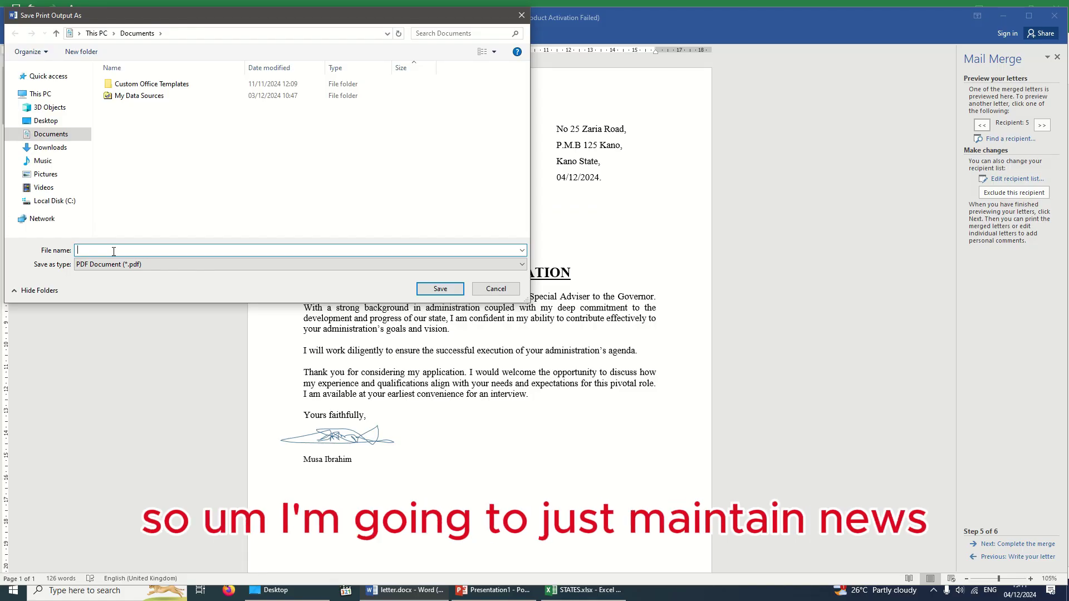
Save the print output as a PDF document named MAILS in the Desktop folder.
text(MAILS)
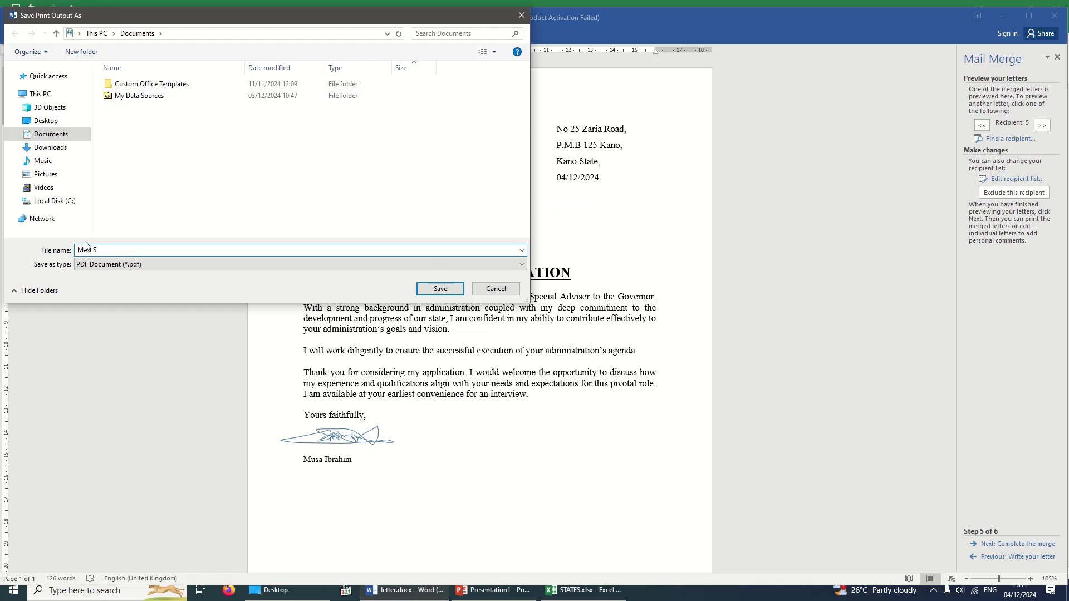
click(50, 121)
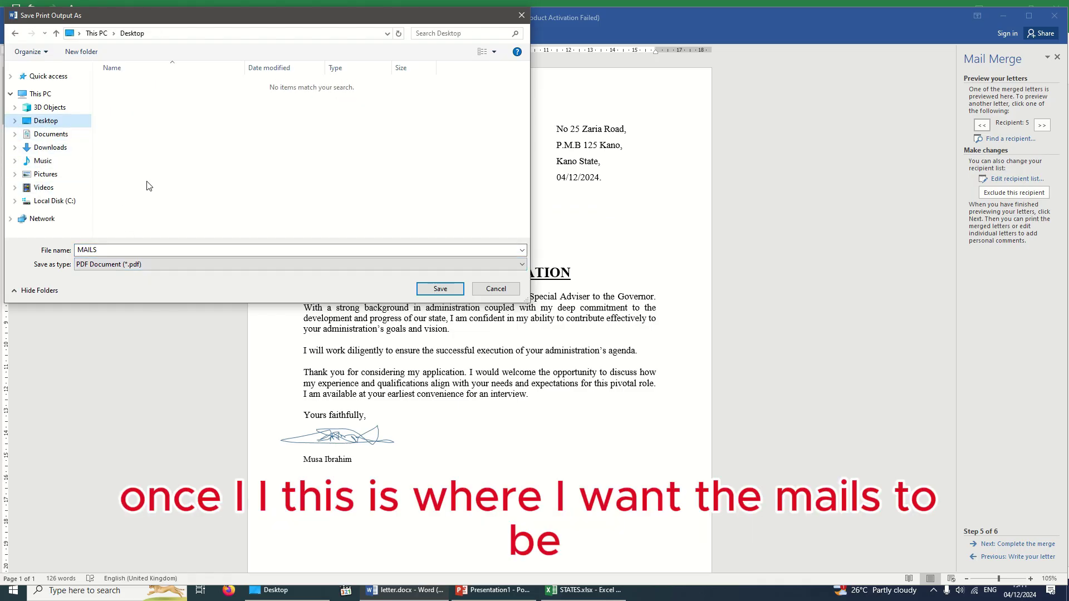
click(440, 289)
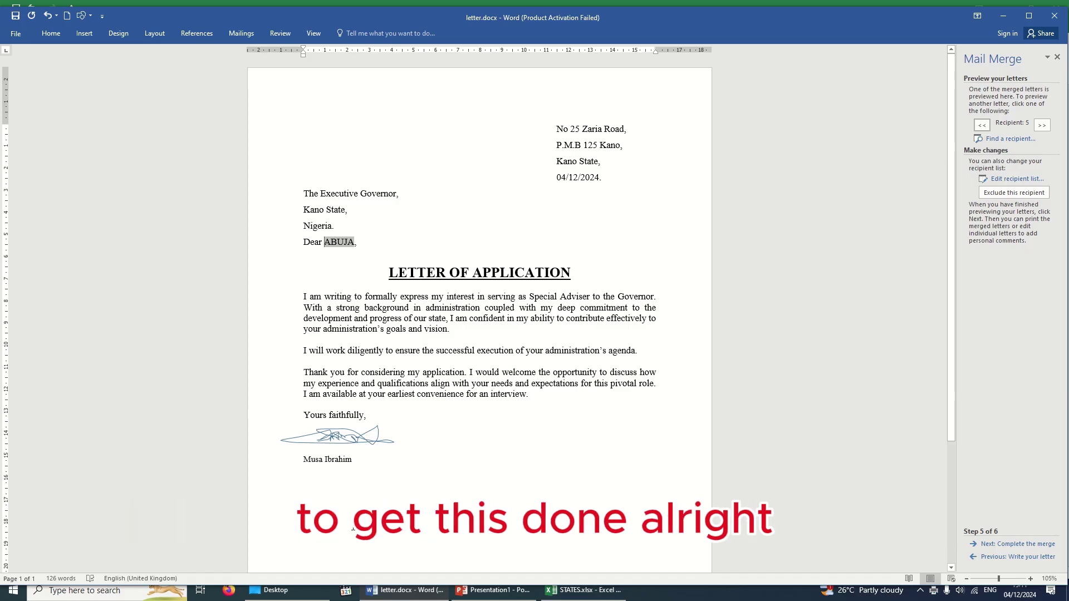
Open MAILS.pdf from the desktop and check the state name in the salutations of the merged letters through page 10.
key(super+d)
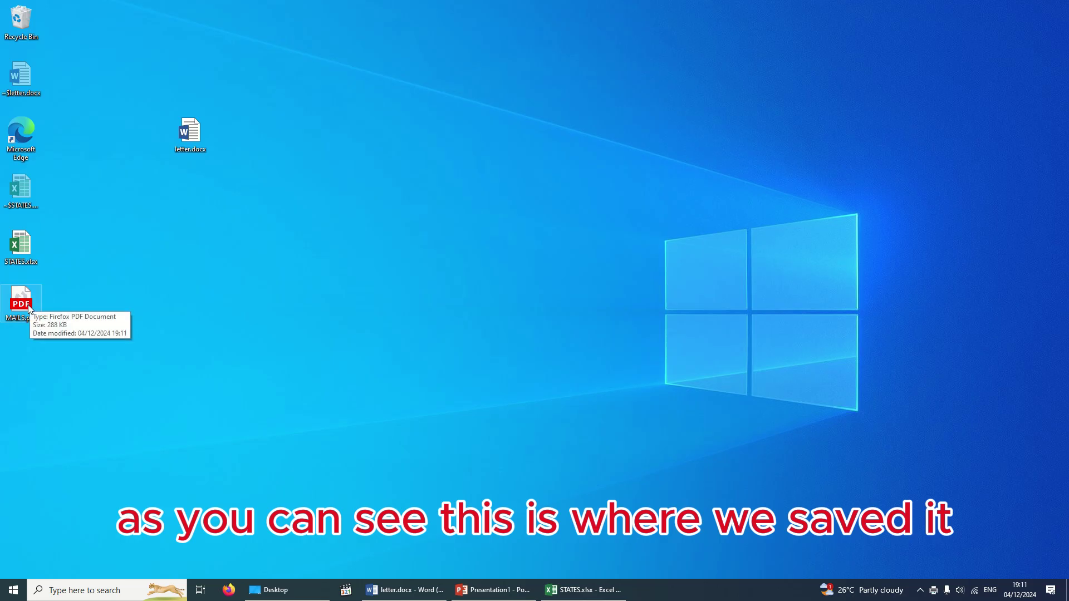
double_click(21, 299)
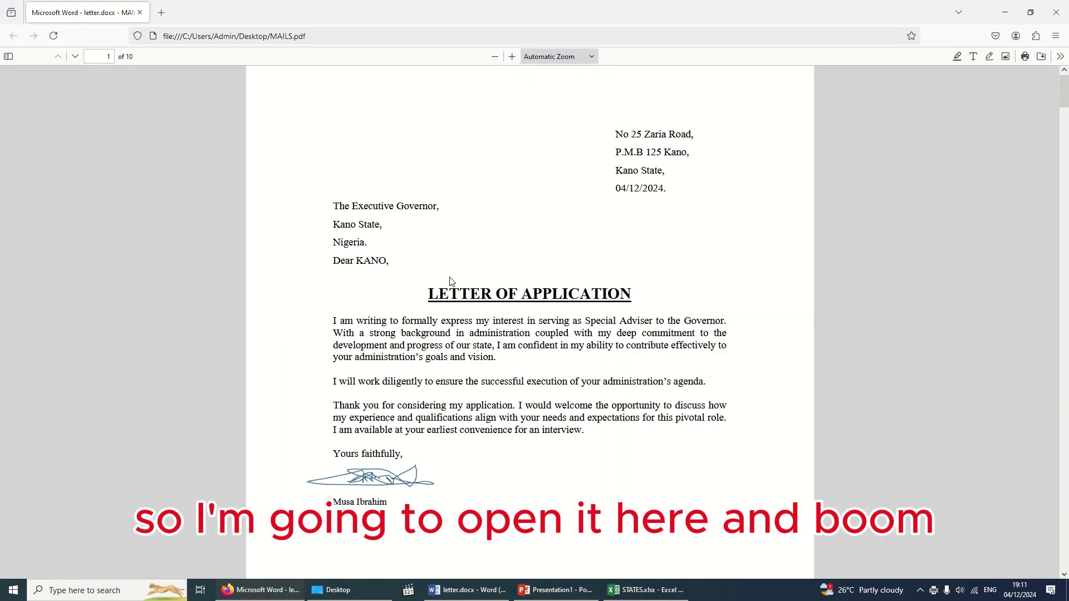
scroll(621, 302, down, 1)
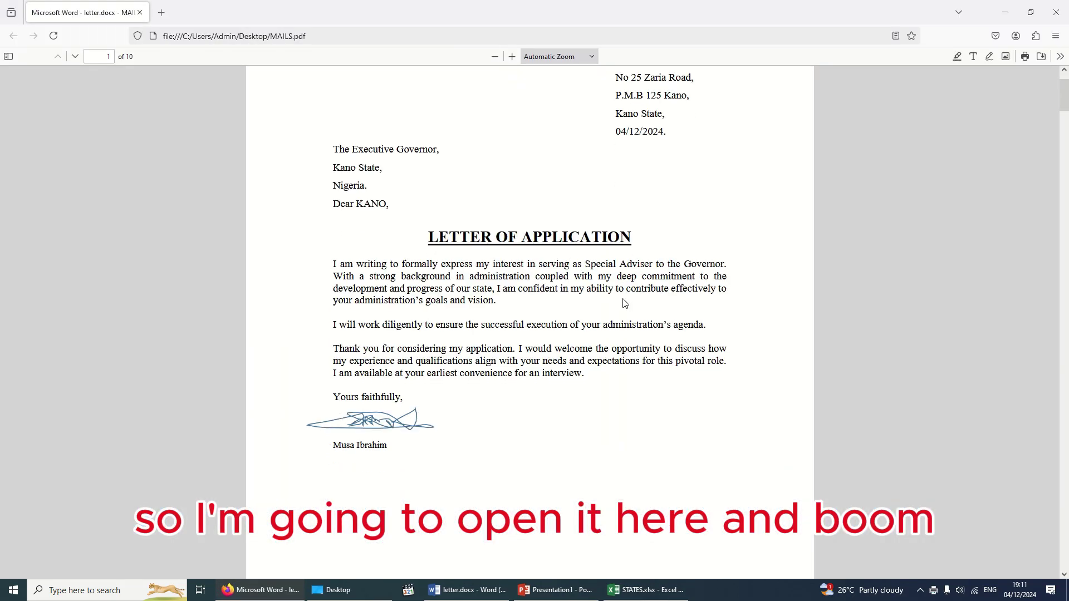
scroll(624, 302, down, 4)
scroll(618, 295, up, 4)
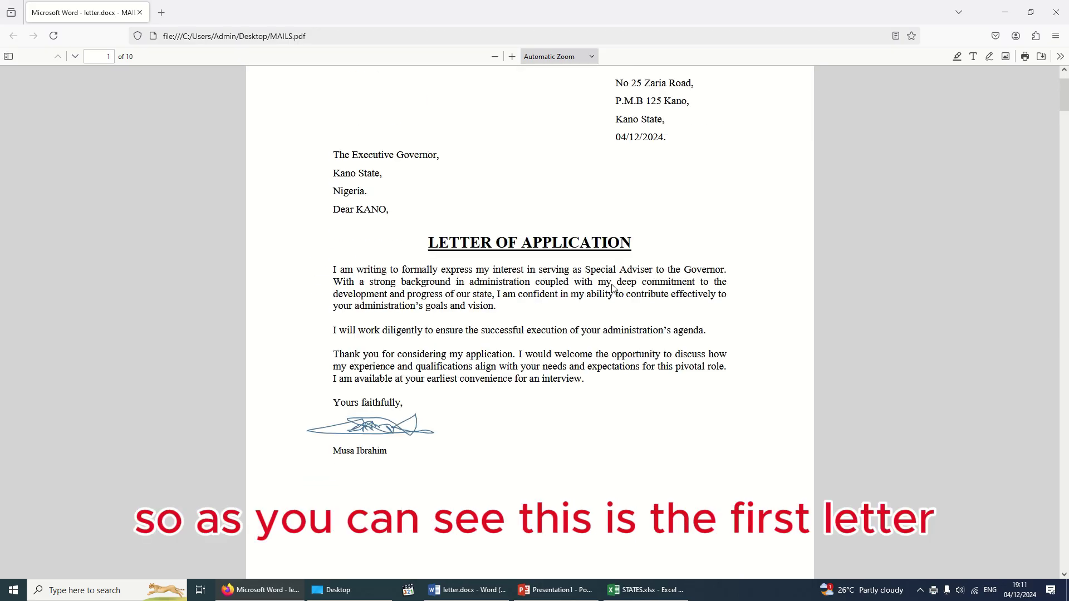
scroll(513, 315, down, 10)
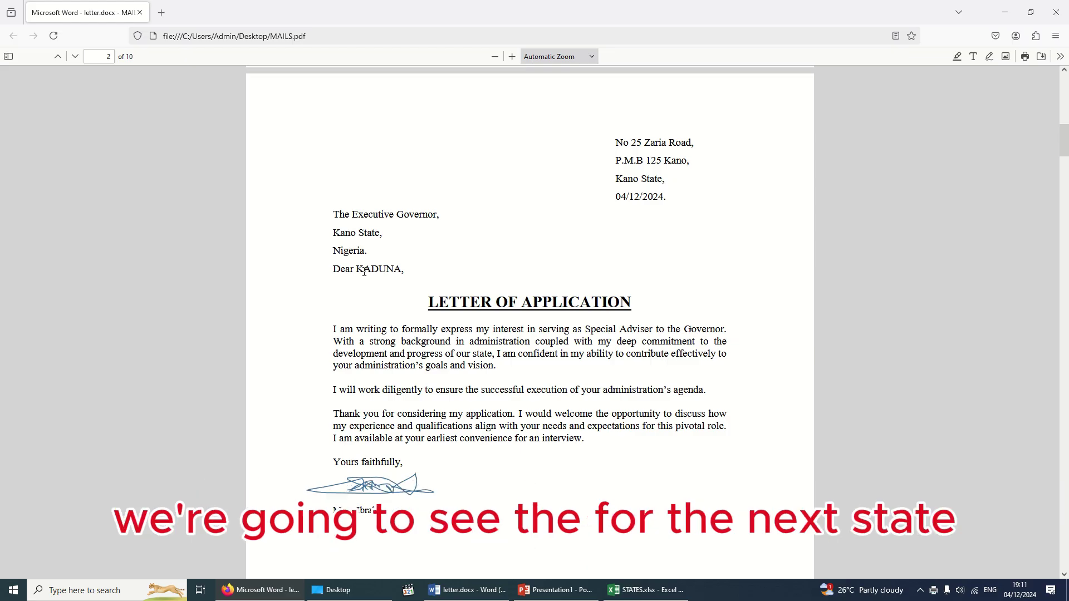
double_click(360, 269)
scroll(449, 368, down, 10)
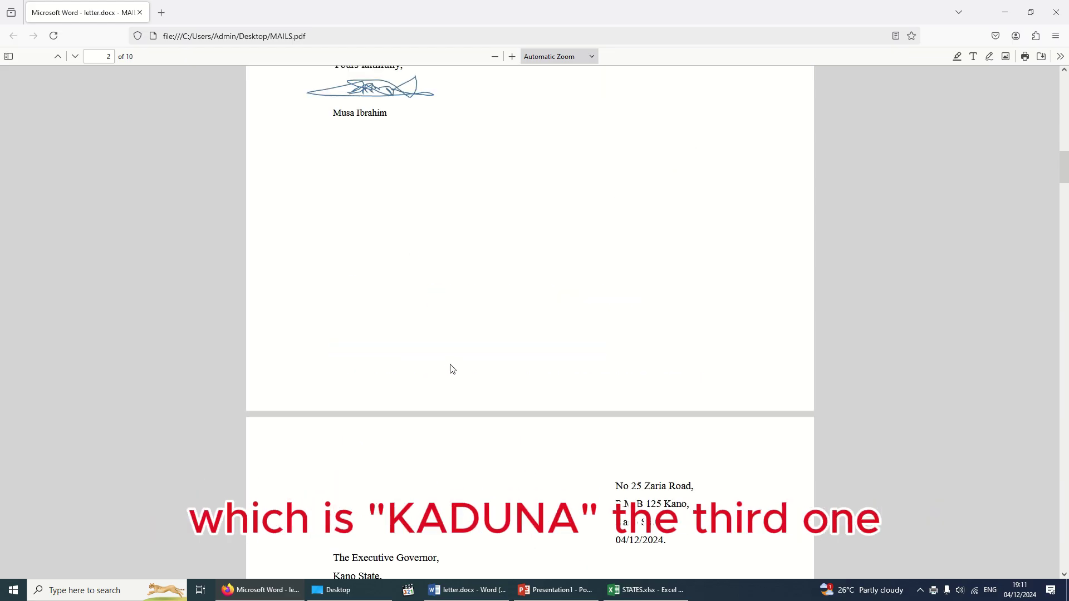
scroll(436, 346, down, 15)
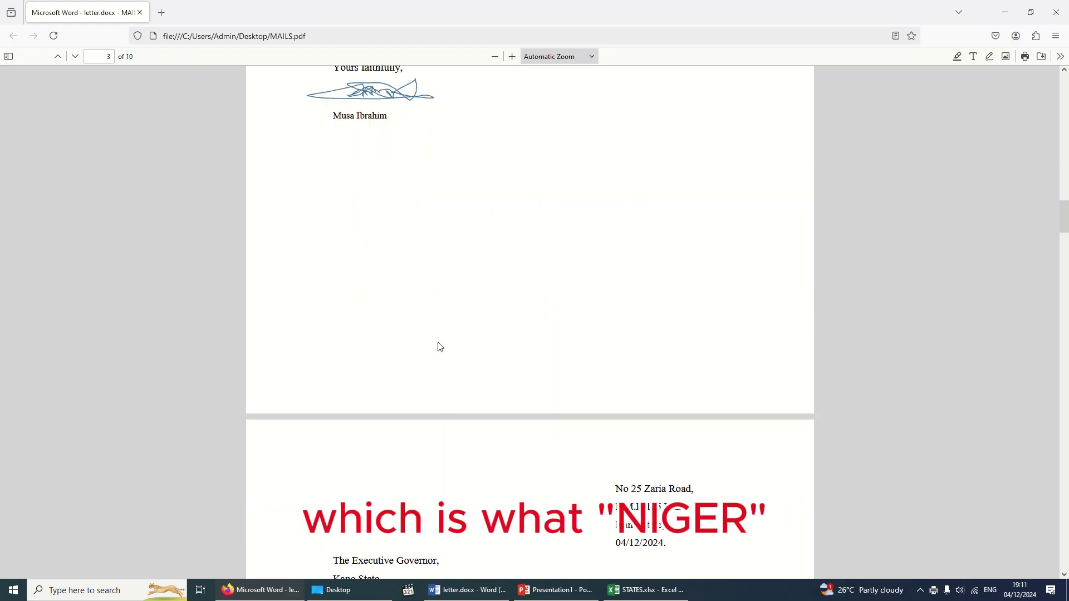
scroll(420, 347, down, 20)
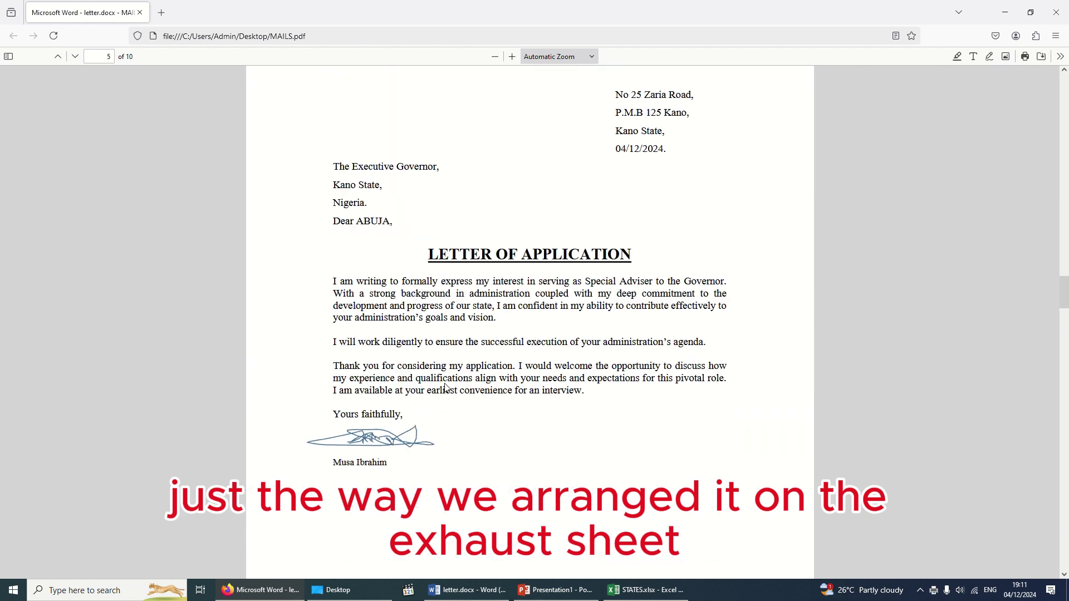
scroll(461, 384, down, 10)
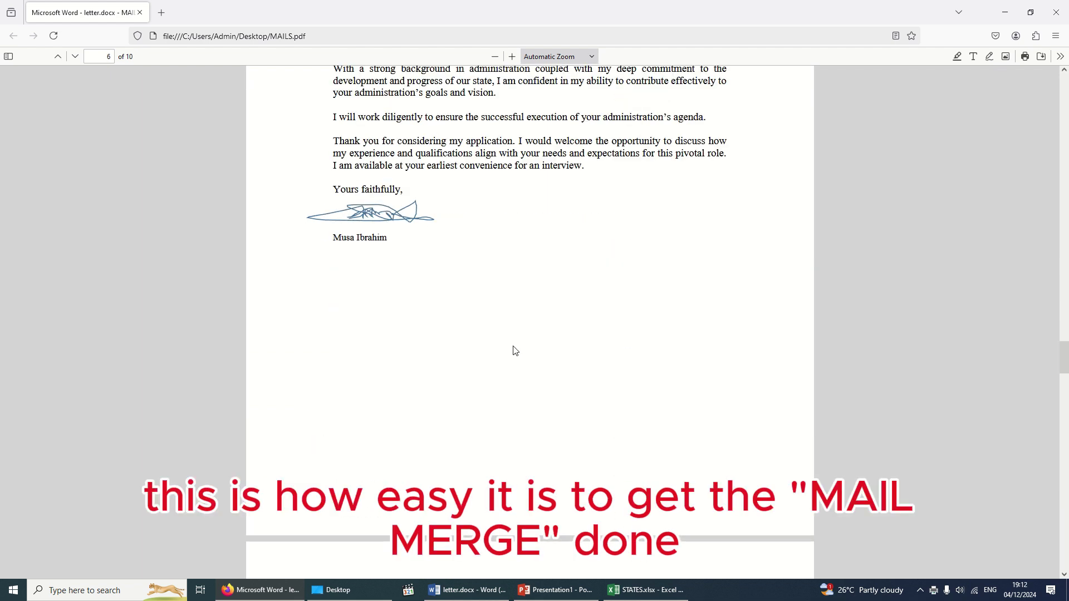
scroll(519, 360, down, 15)
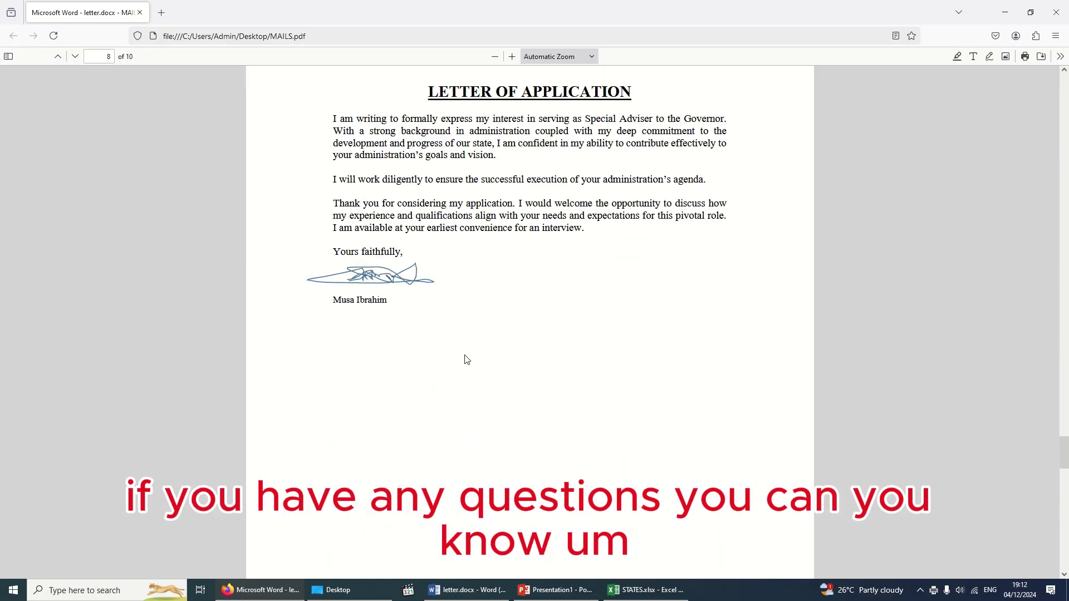
scroll(477, 354, down, 6)
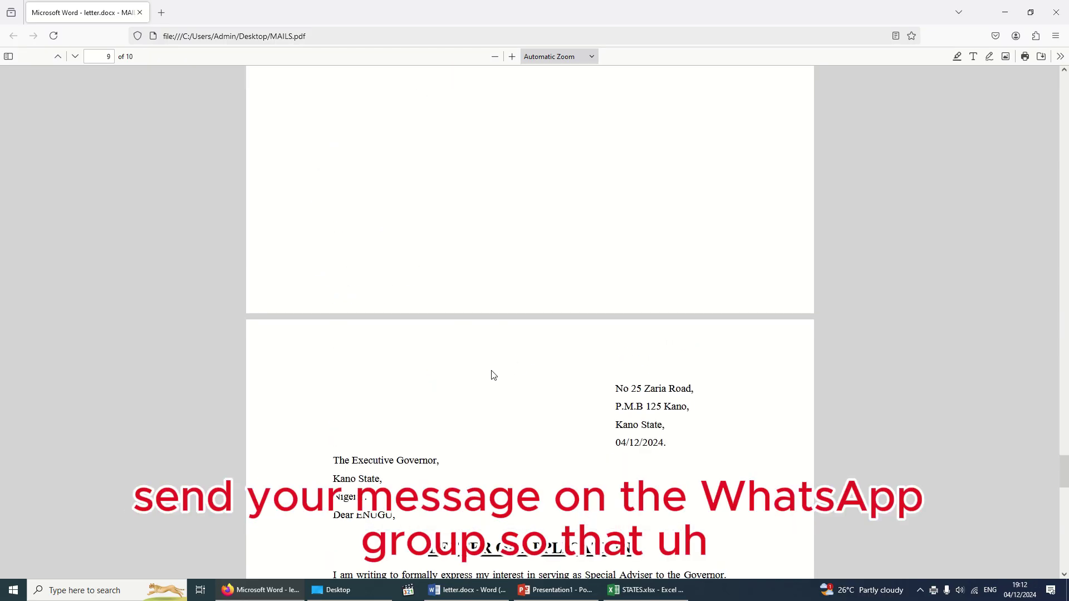
scroll(485, 376, up, 7)
scroll(423, 329, down, 10)
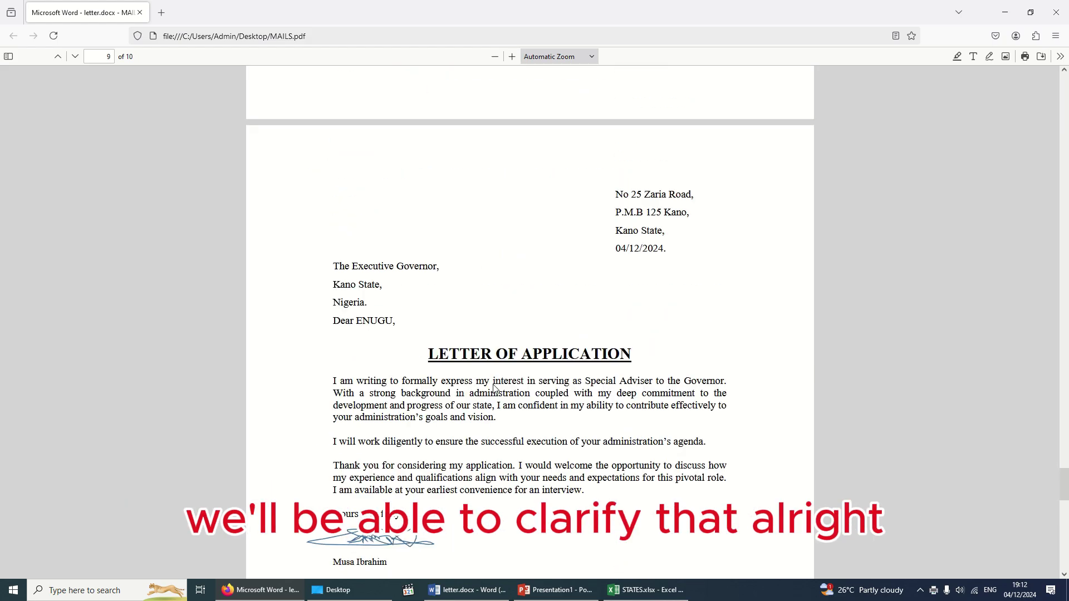
scroll(419, 362, down, 12)
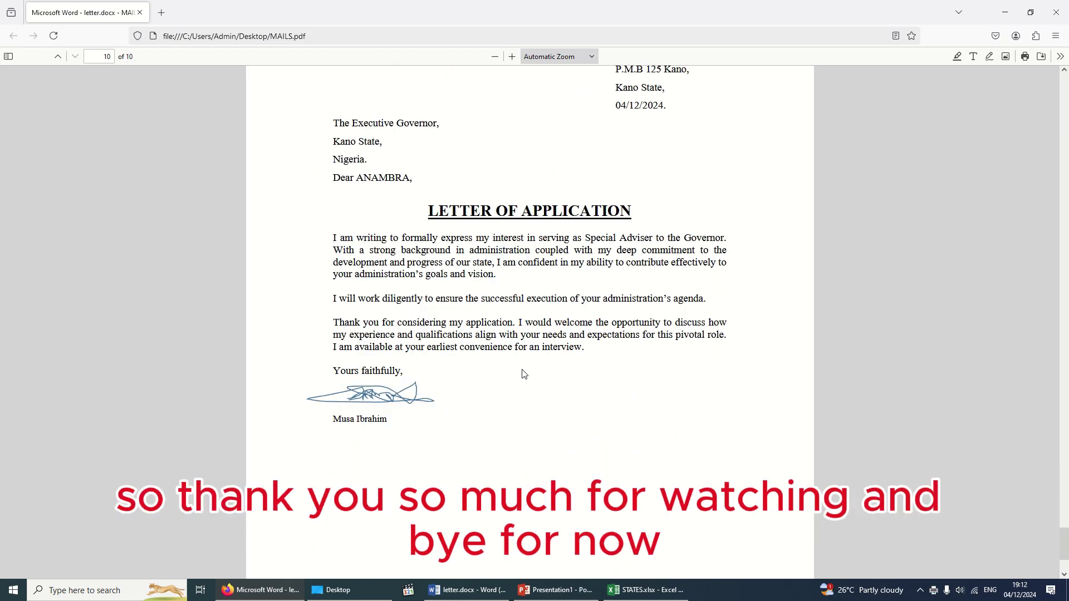